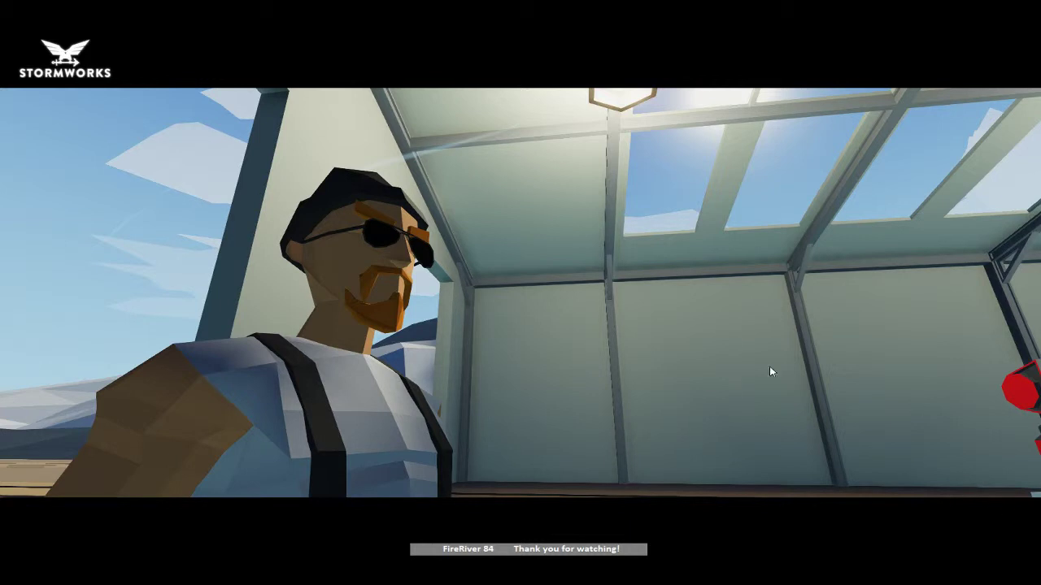
- Walk through the hangar and examine the small test platform carrying the two seven-segment displays, the microcontroller and the battery
key(h)
key(h)
key(Escape)
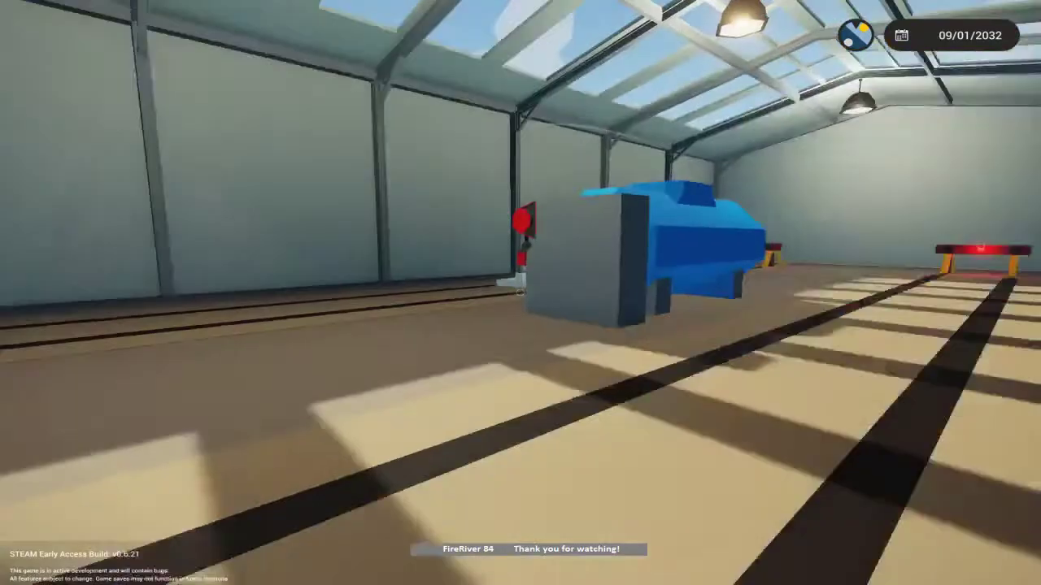
key(w)
key(w)
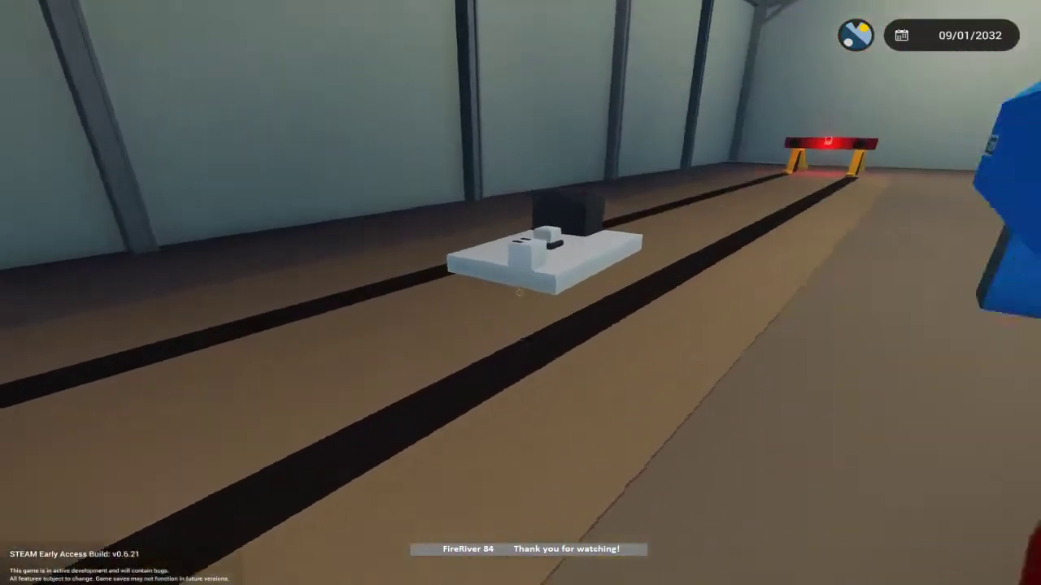
key(a)
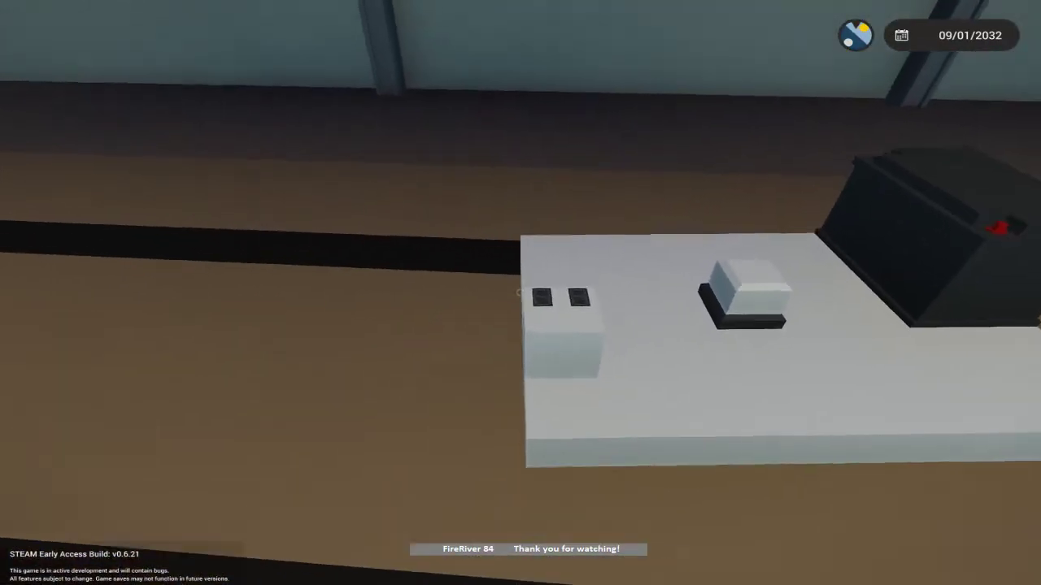
key(w)
key(d)
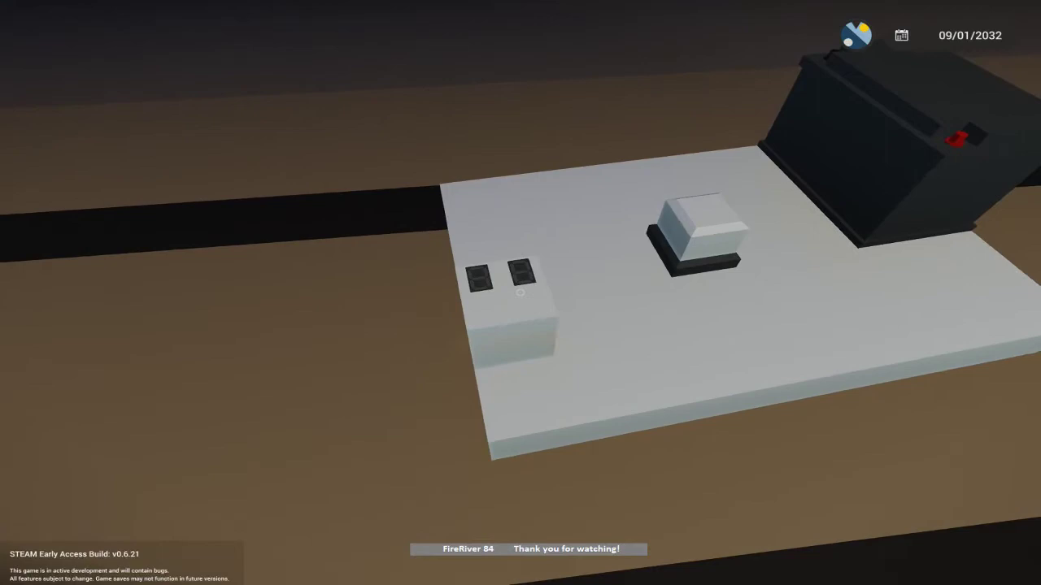
key(a)
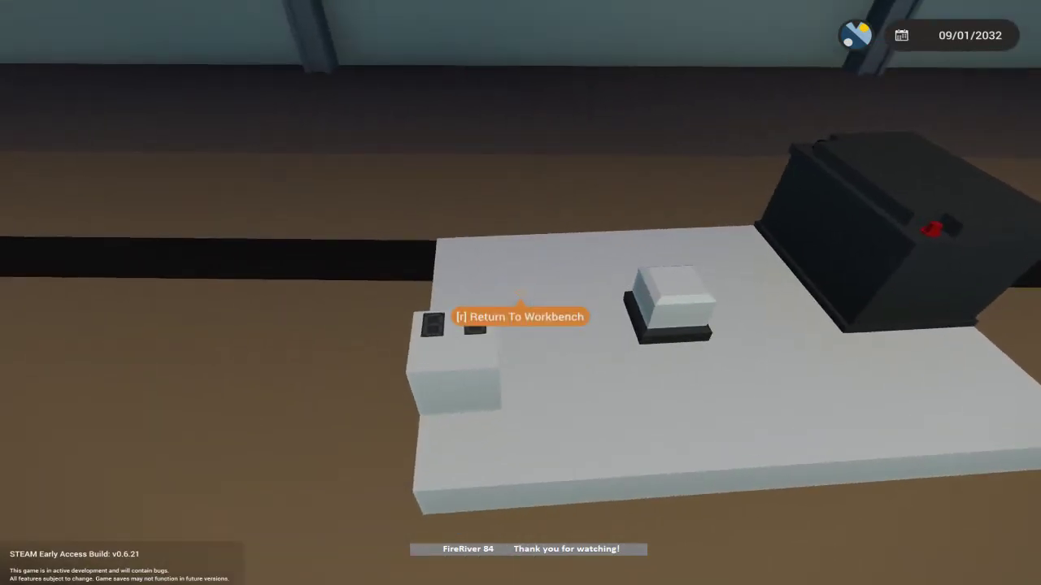
key(w)
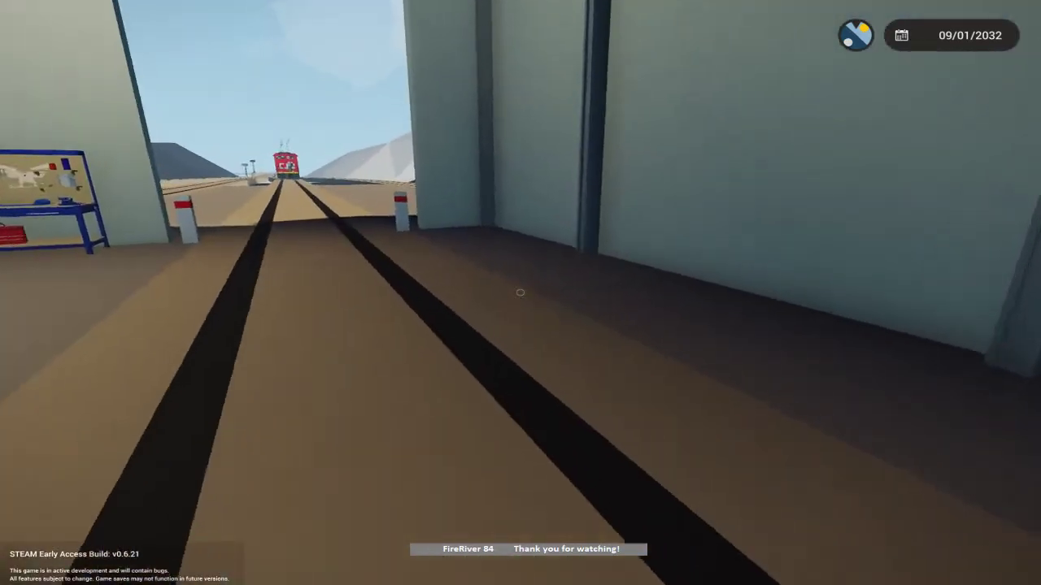
key(w)
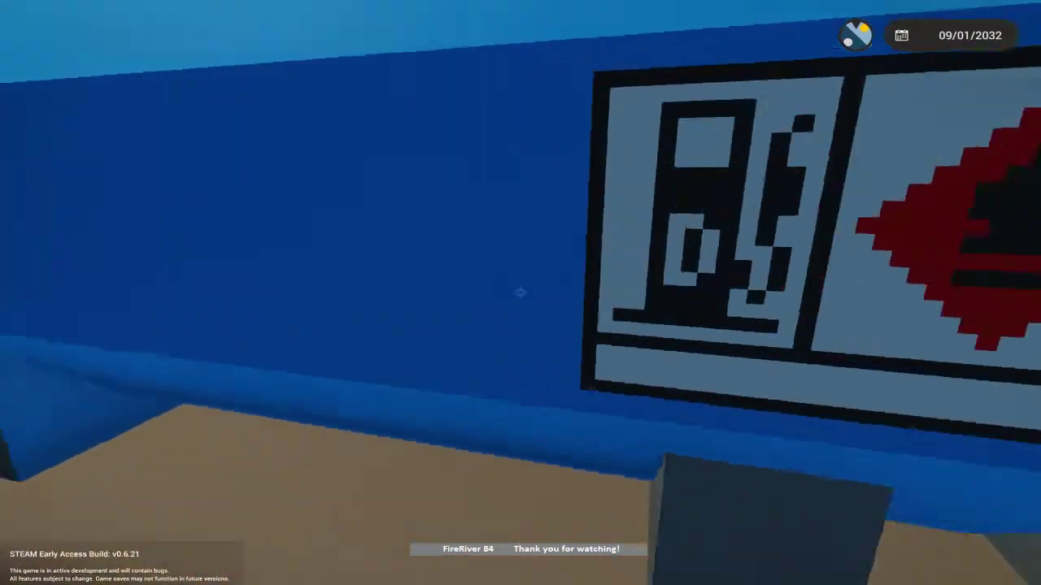
key(w)
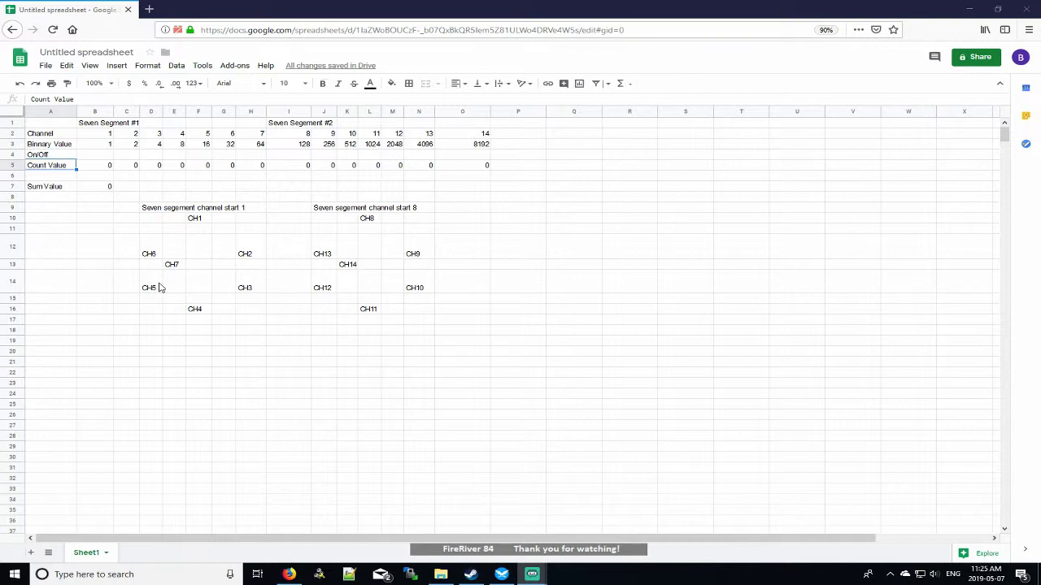
- Switch to the untitled Google Sheets spreadsheet and enter Y in On/Off cell B4 for channel 1
click(112, 155)
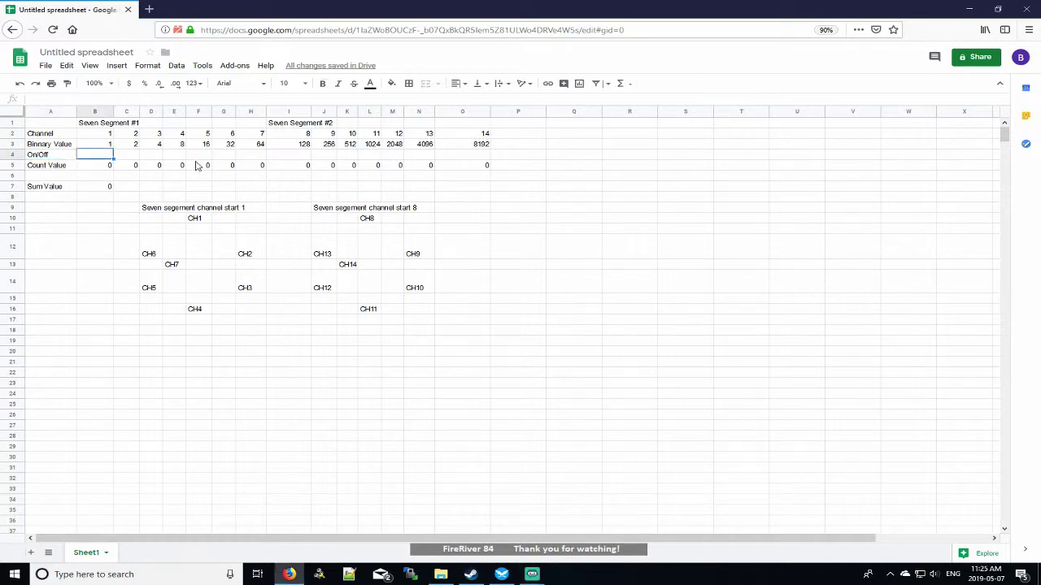
text(Y)
key(Right)
key(Left)
- Copy the Y from B4 across On/Off cells C4 to O4 for channels 2 through 14
key(ctrl+c)
key(Right)
key(shift+Right)
key(shift+Right)
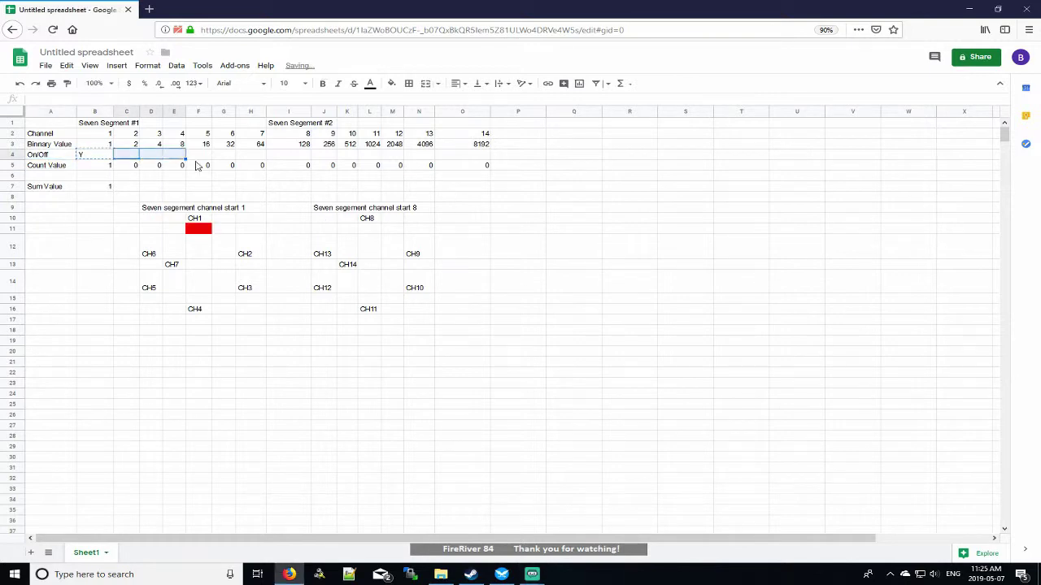
key(shift+Right)
key(shift+Right)
key(shift+Right)
key(shift+Right)
key(shift+Right)
key(shift+Right)
key(shift+Right)
key(shift+Right)
key(shift+Right)
key(shift+Right)
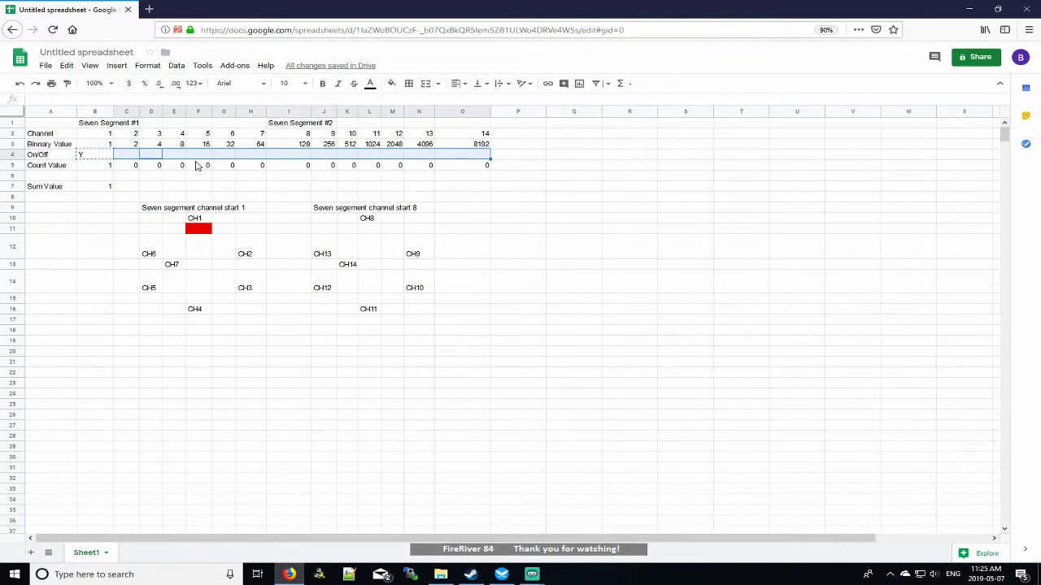
key(Left)
key(shift+Right)
key(shift+Right)
key(shift+Right)
key(shift+Right)
key(shift+Right)
key(shift+Right)
key(shift+Right)
key(shift+Right)
key(shift+Right)
key(shift+Right)
key(shift+Right)
key(shift+Right)
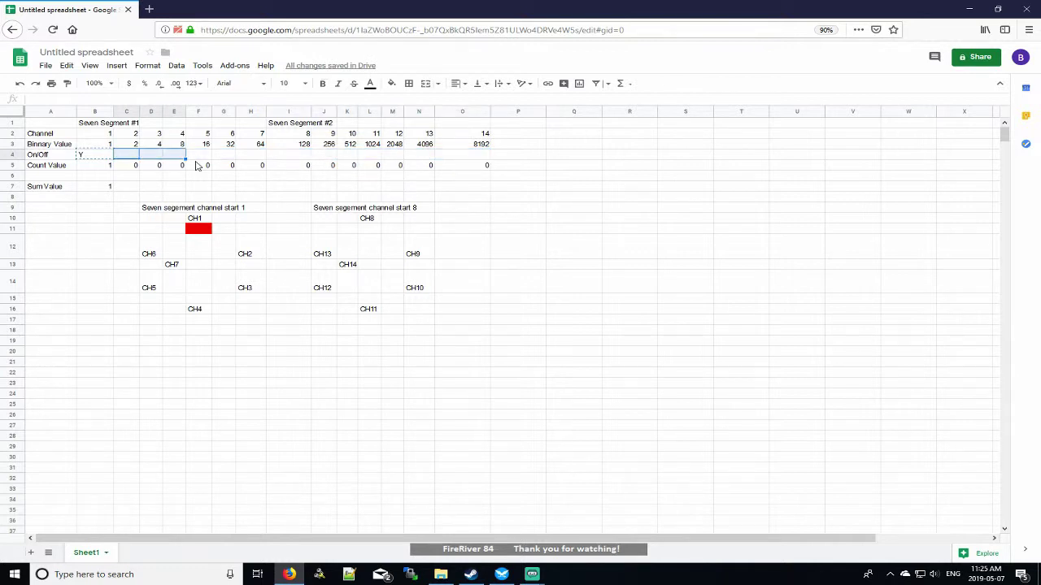
key(ctrl+v)
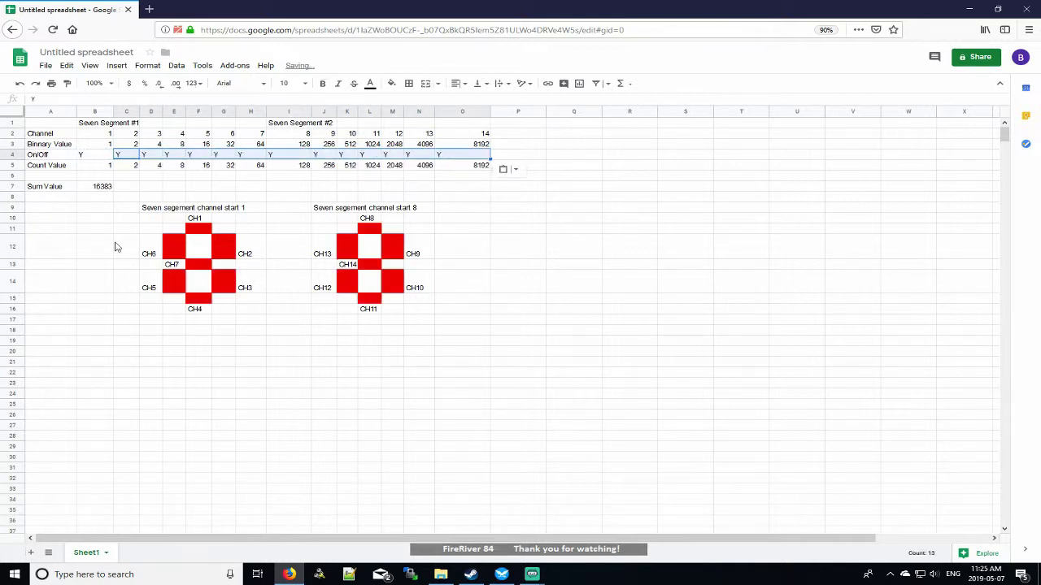
click(299, 373)
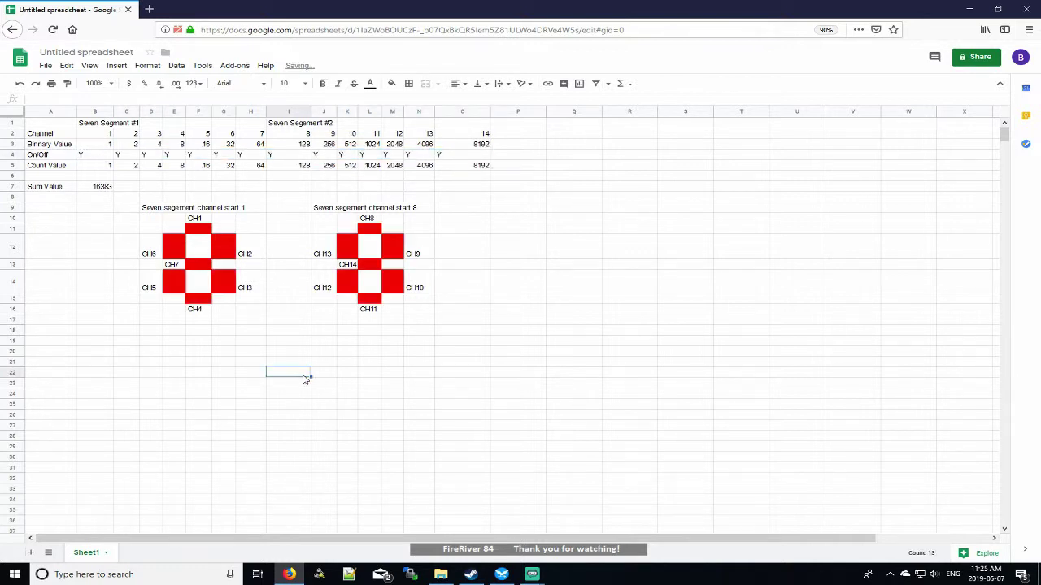
- Examine the binary values and channel numbers listed for seven segment #1 in rows 3 and 2
click(100, 146)
click(136, 145)
click(173, 146)
click(231, 146)
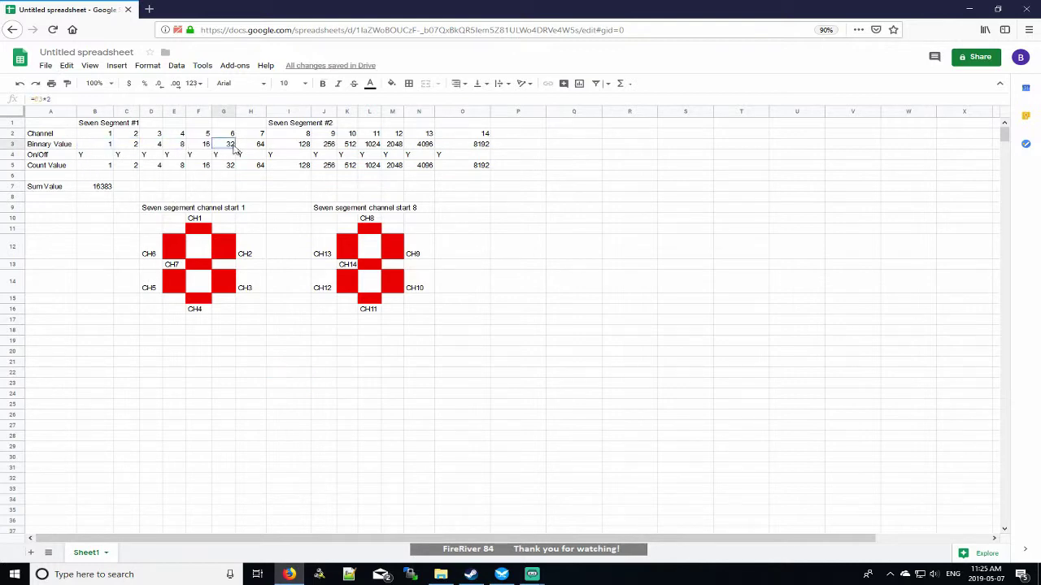
click(257, 144)
click(91, 137)
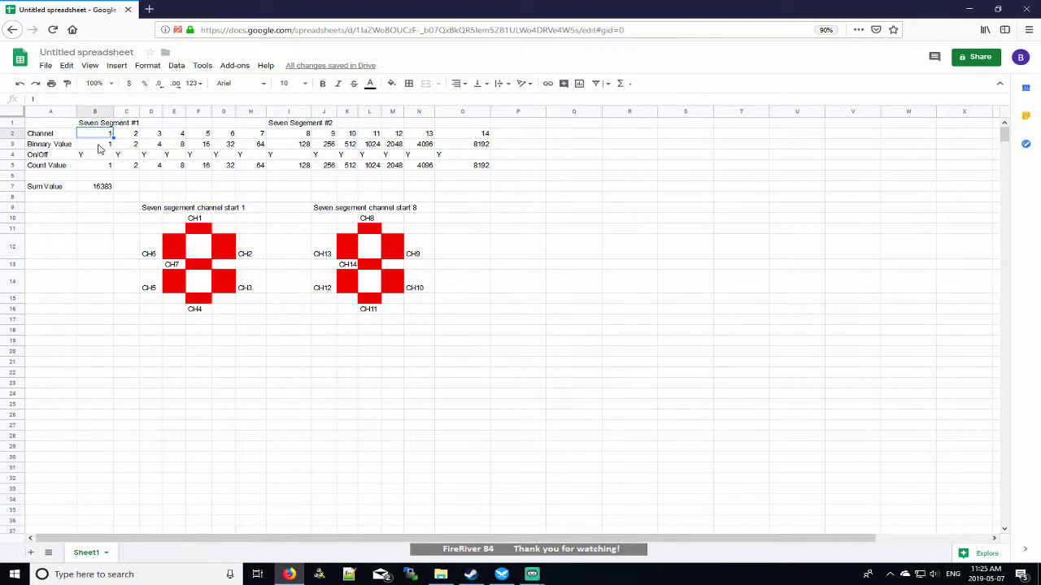
key(Right)
key(Right)
key(Right)
key(Right)
key(Right)
key(Right)
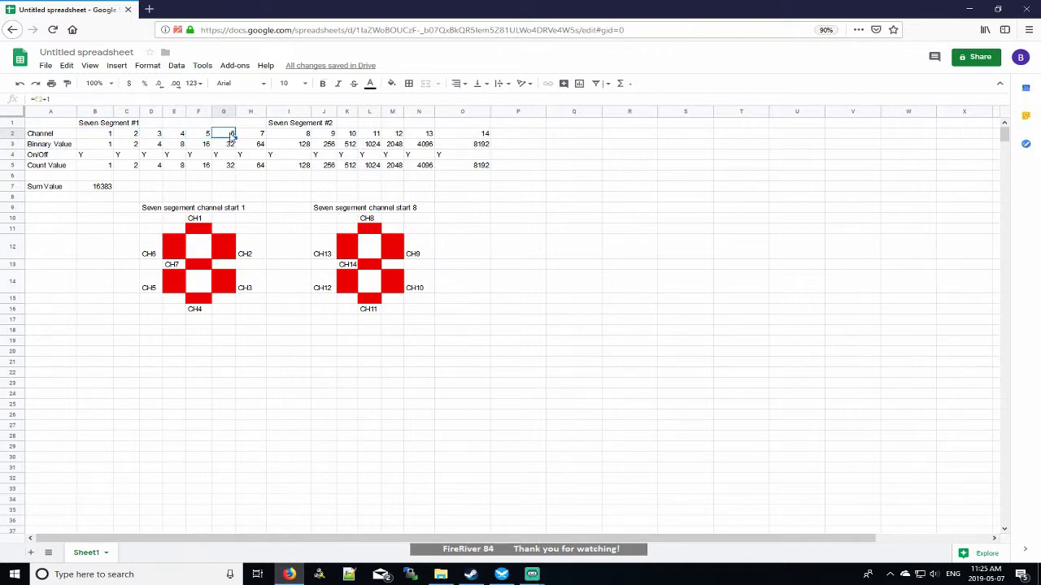
- Review the binary values of both seven-segment displays and the Sum Value in B7
drag(99, 146, 251, 142)
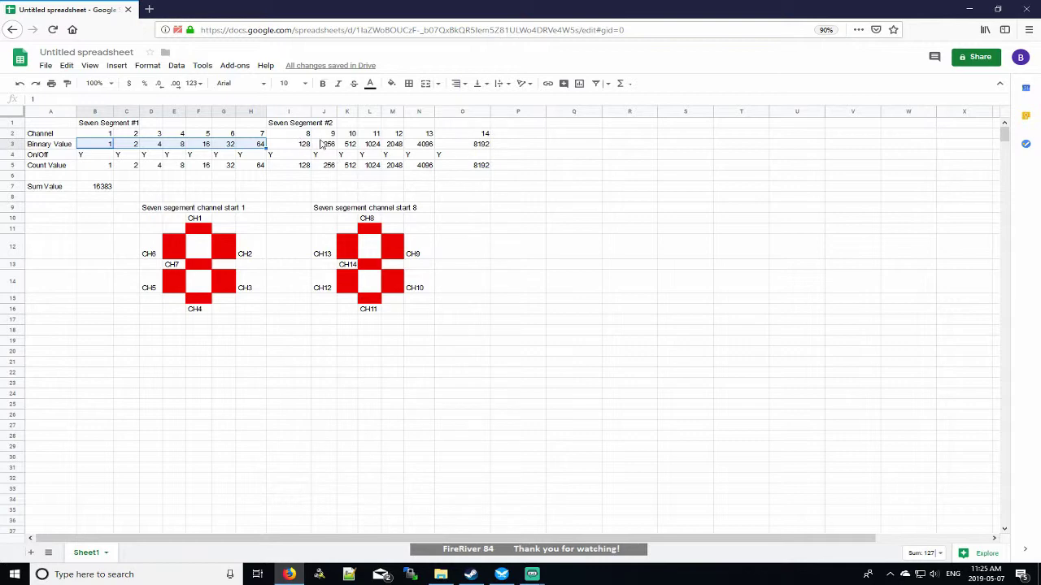
drag(290, 138, 479, 146)
click(502, 144)
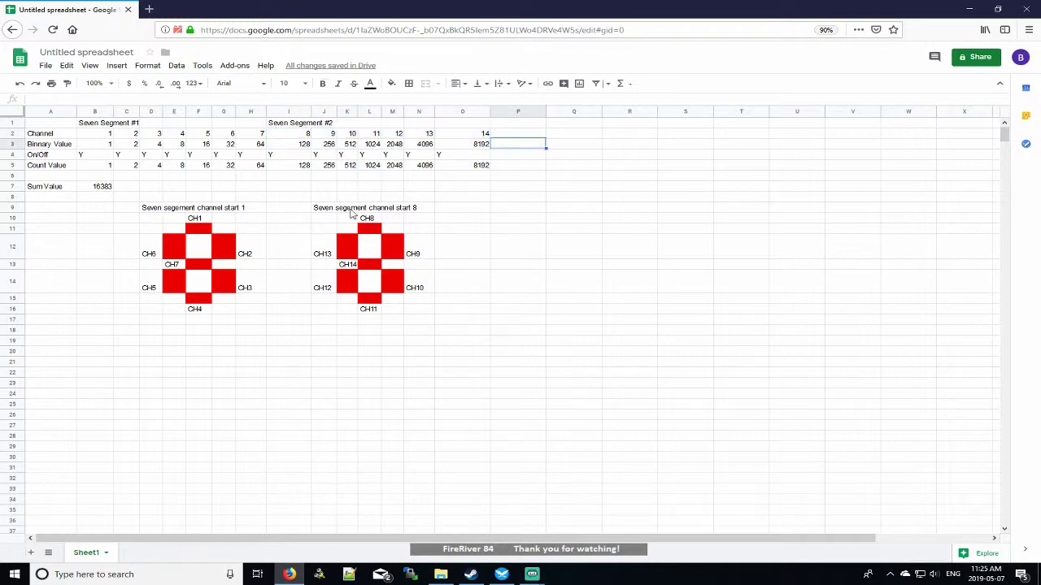
click(101, 188)
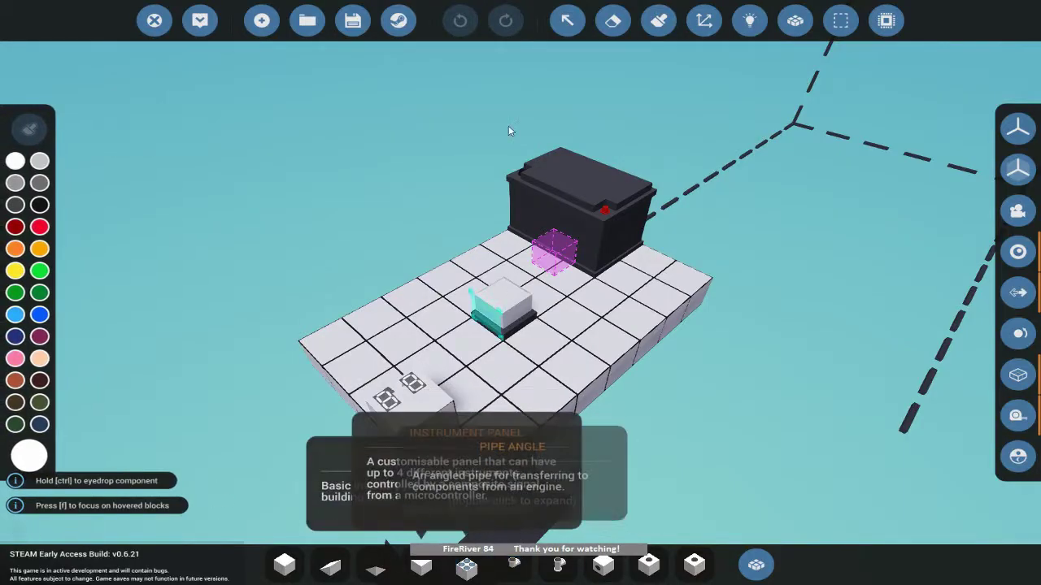
- Switch to the Stormworks vehicle editor and check the composite connection between the microcontroller and the instrument panel
click(567, 20)
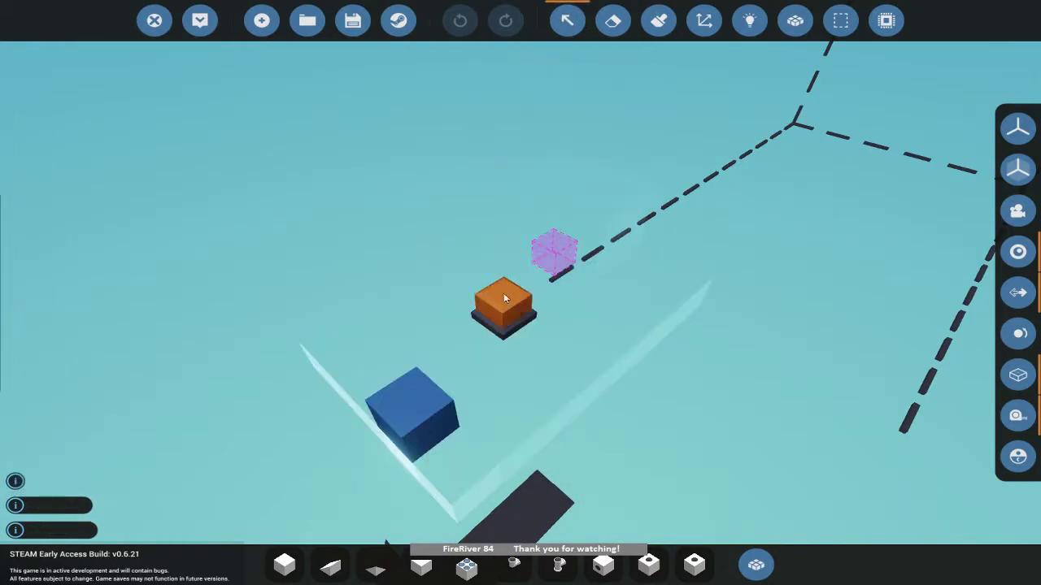
click(749, 20)
click(22, 251)
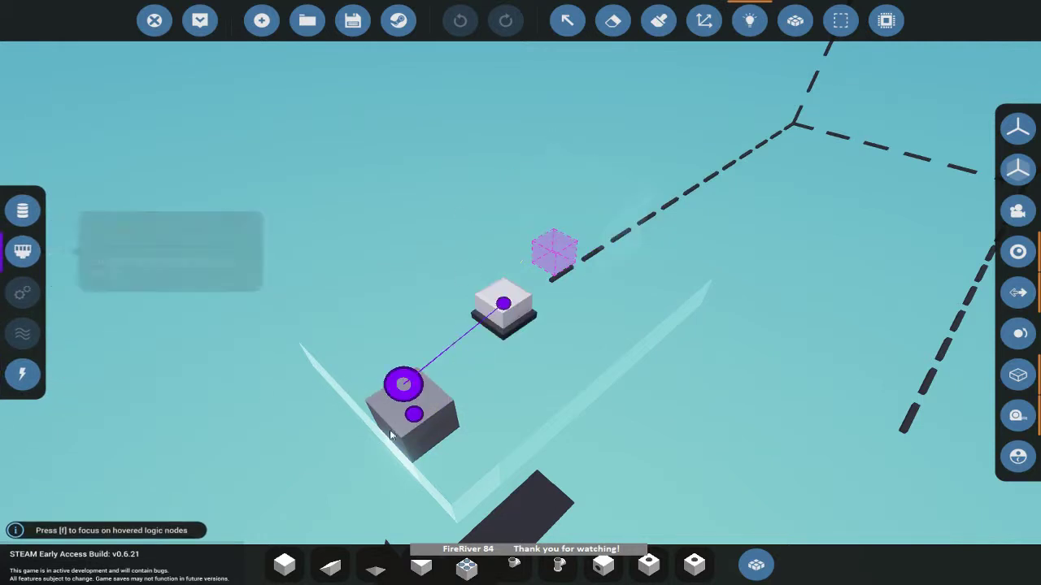
drag(504, 306, 404, 384)
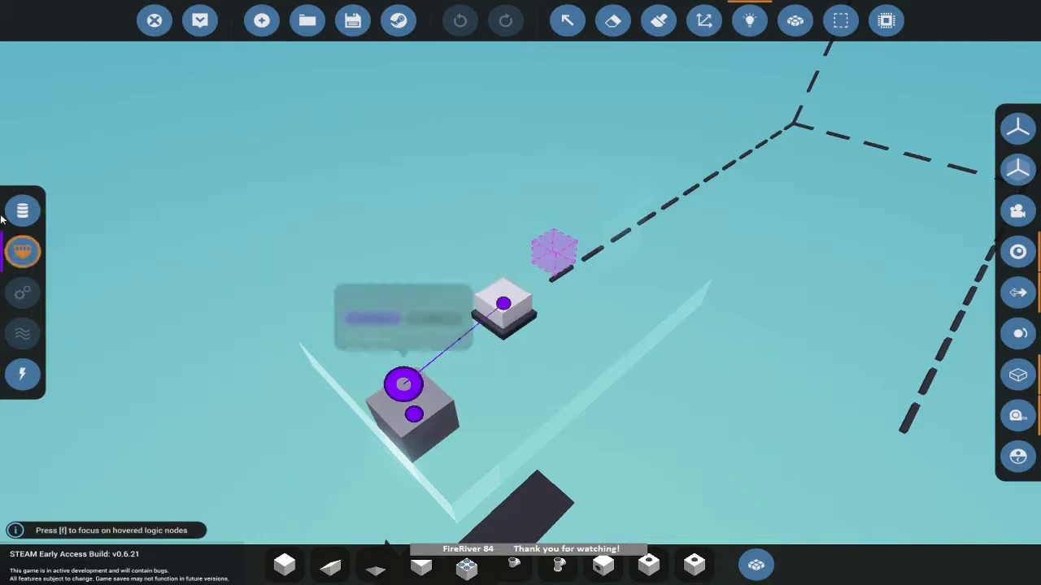
- Select the Binary to Composite microcontroller and open its logic for editing
click(567, 20)
click(511, 324)
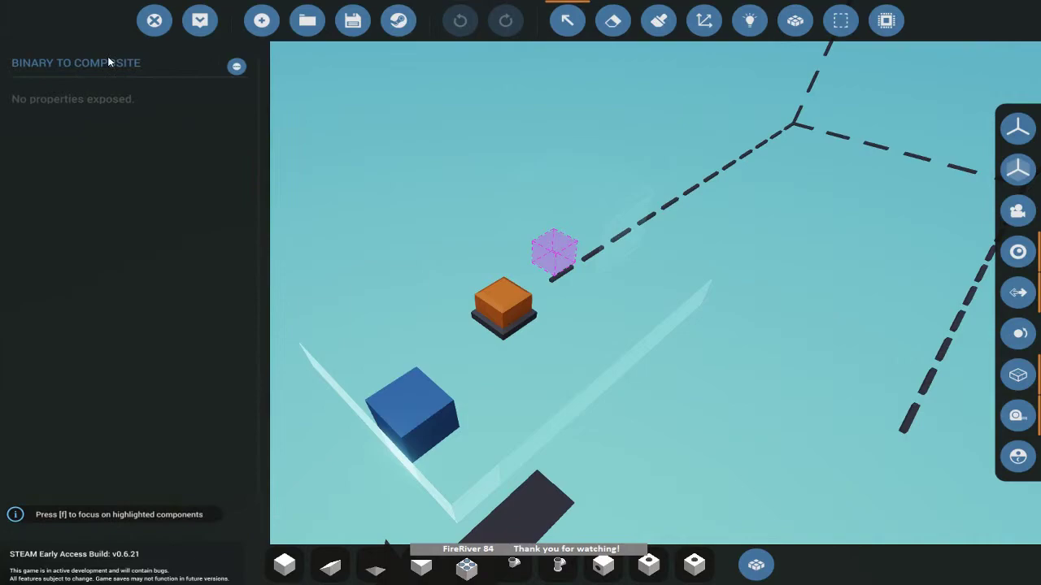
click(241, 69)
click(566, 380)
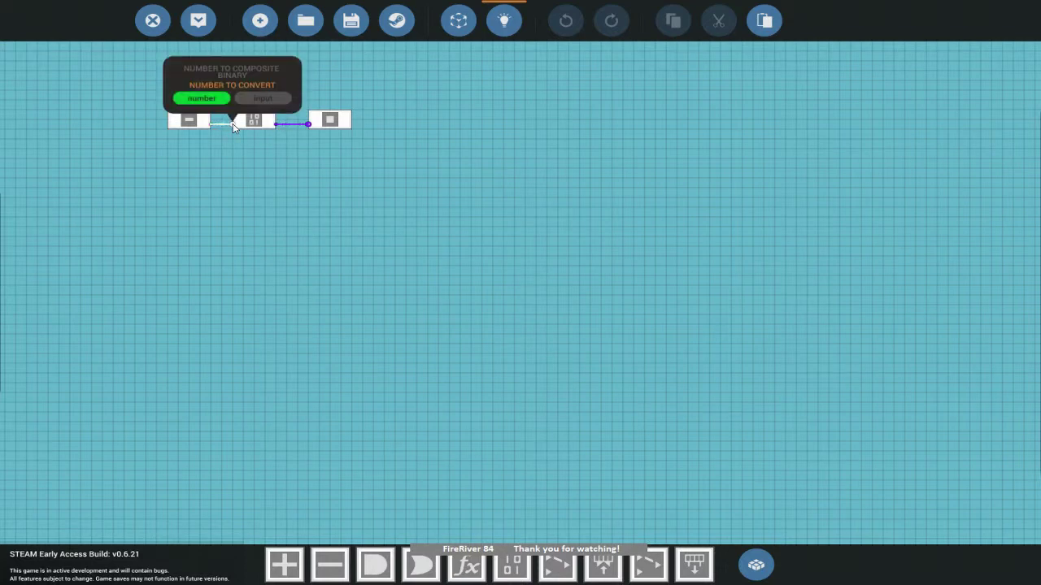
- Set the constant number's output value to the spreadsheet's Sum Value, 16383, and return to the vehicle editor
click(192, 121)
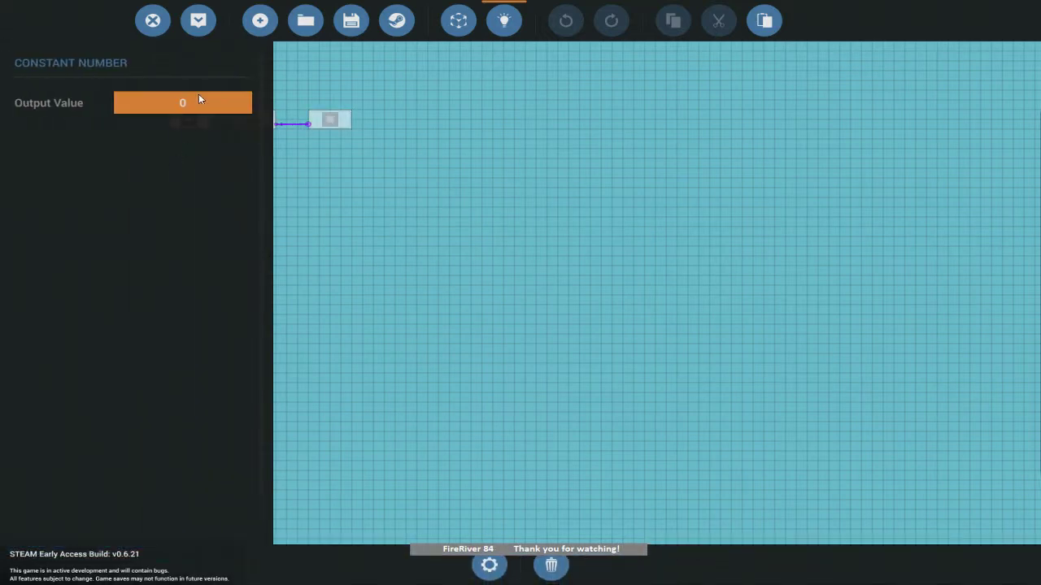
click(218, 105)
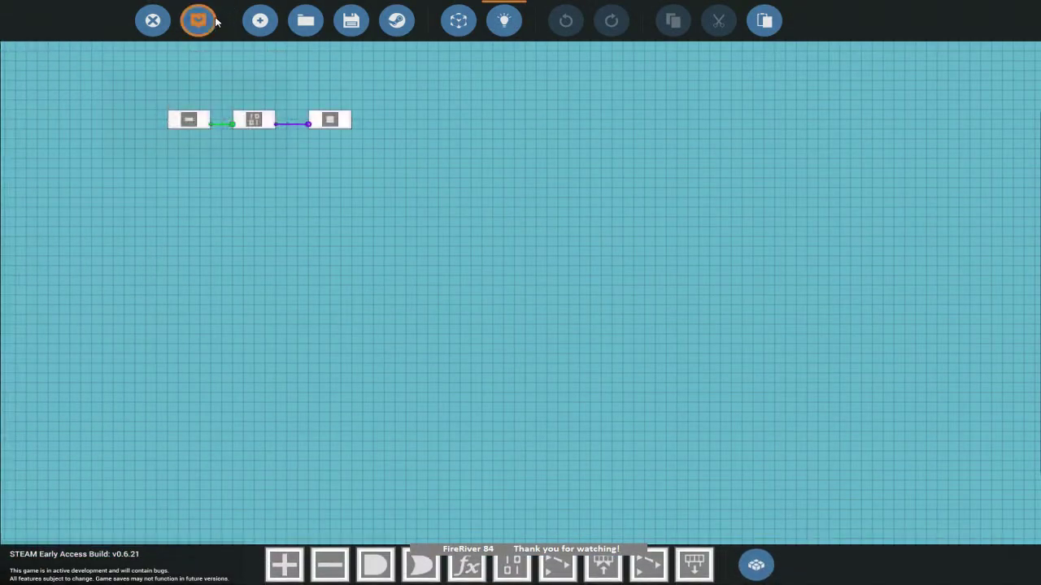
click(198, 21)
click(565, 400)
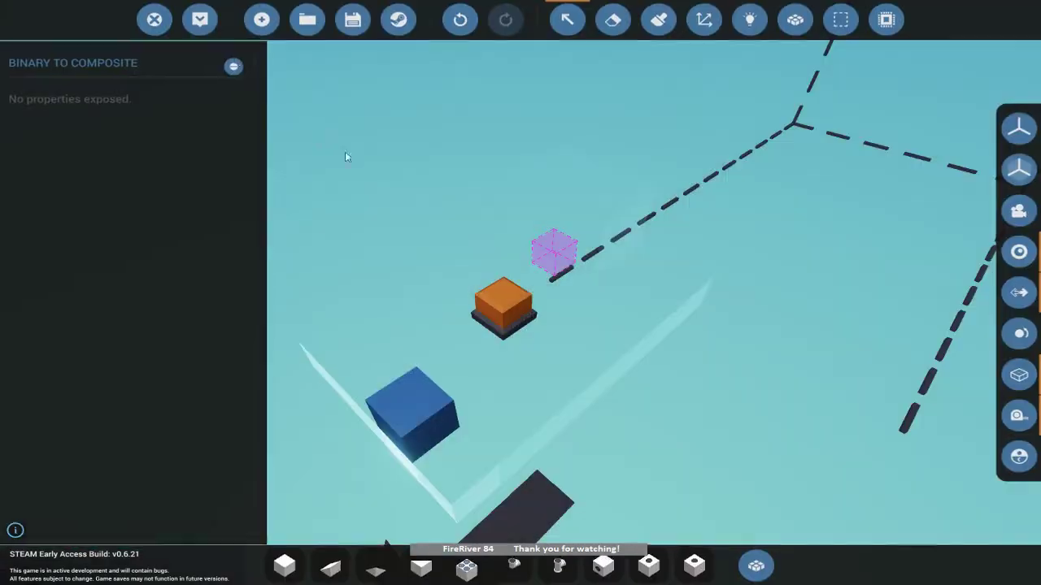
- Spawn the test vehicle and approach it to check its two seven-segment displays
click(200, 19)
key(w)
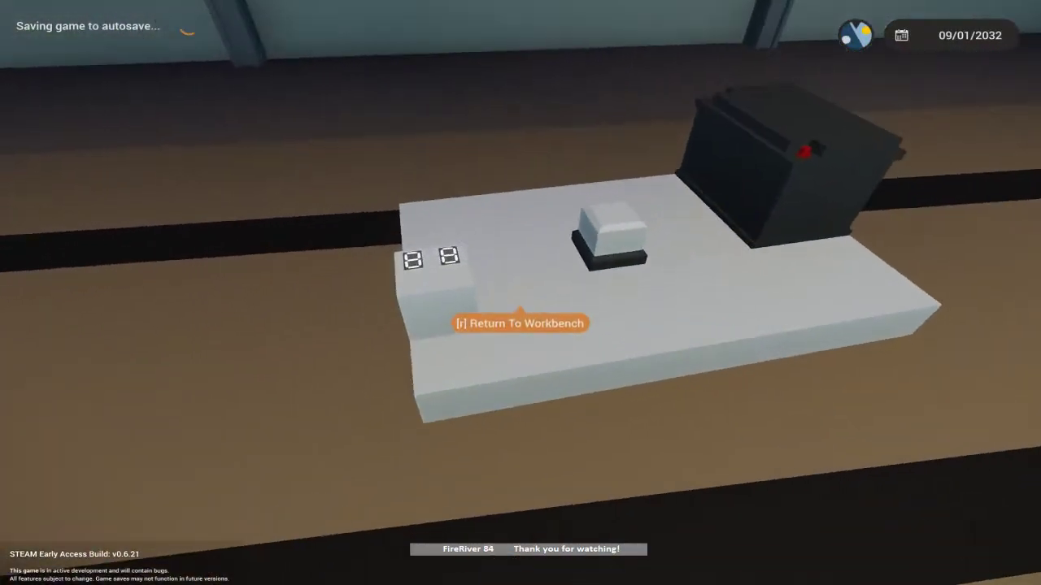
key(e)
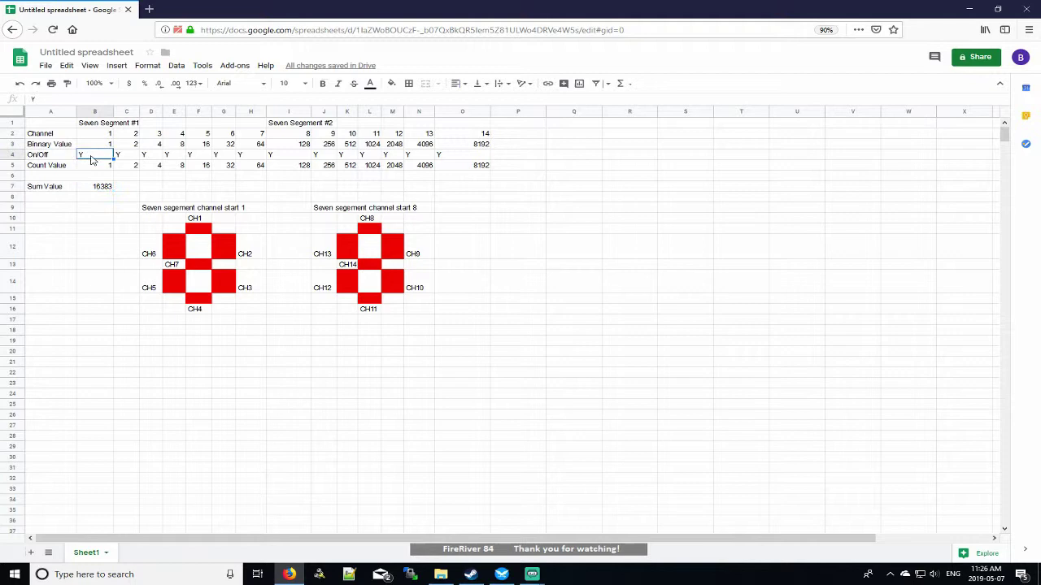
- Return to the spreadsheet and clear the On/Off marks for channels 1 and 4 in B4 and E4
key(Delete)
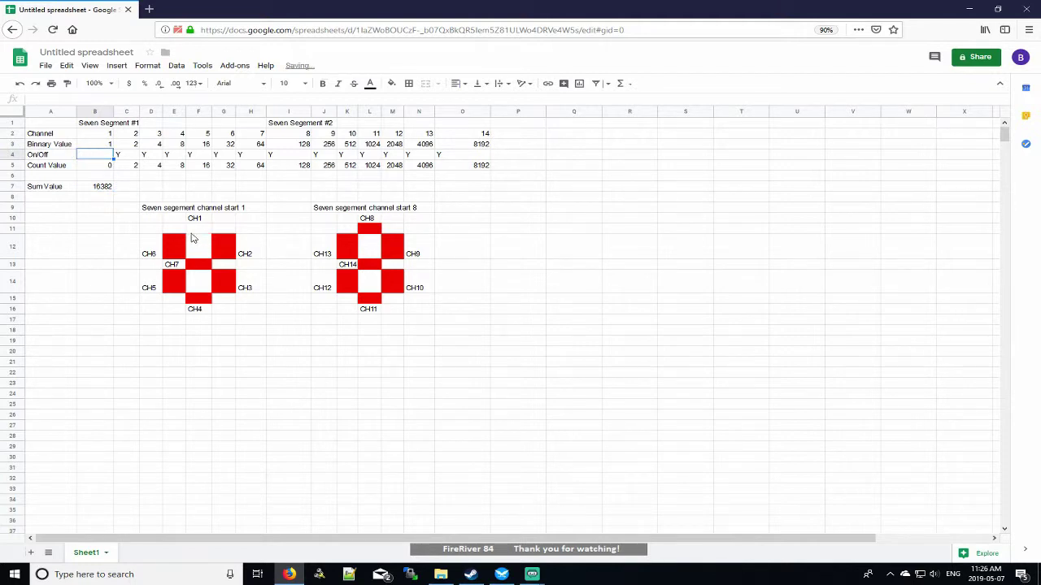
key(Right)
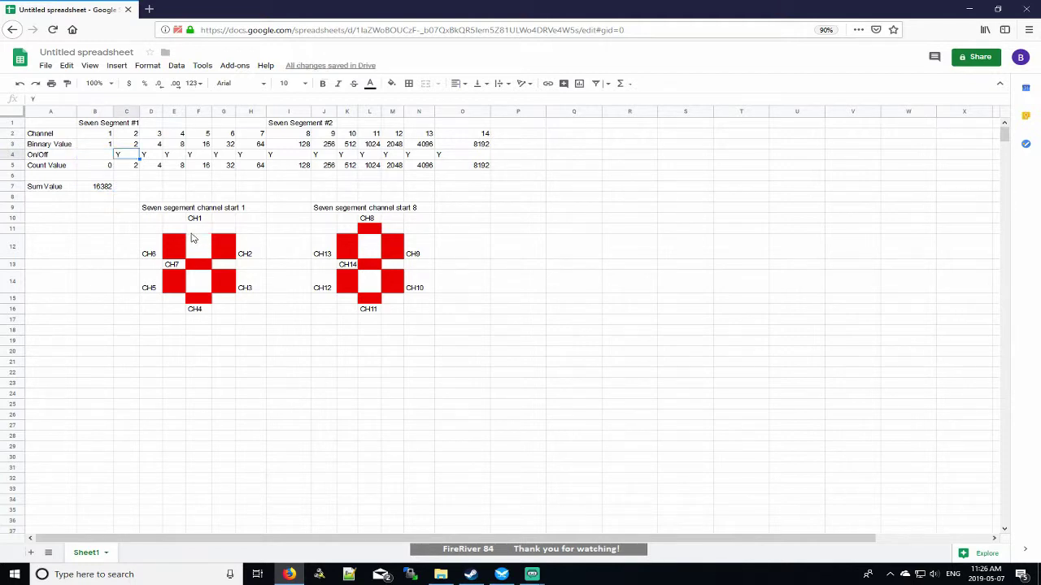
click(175, 156)
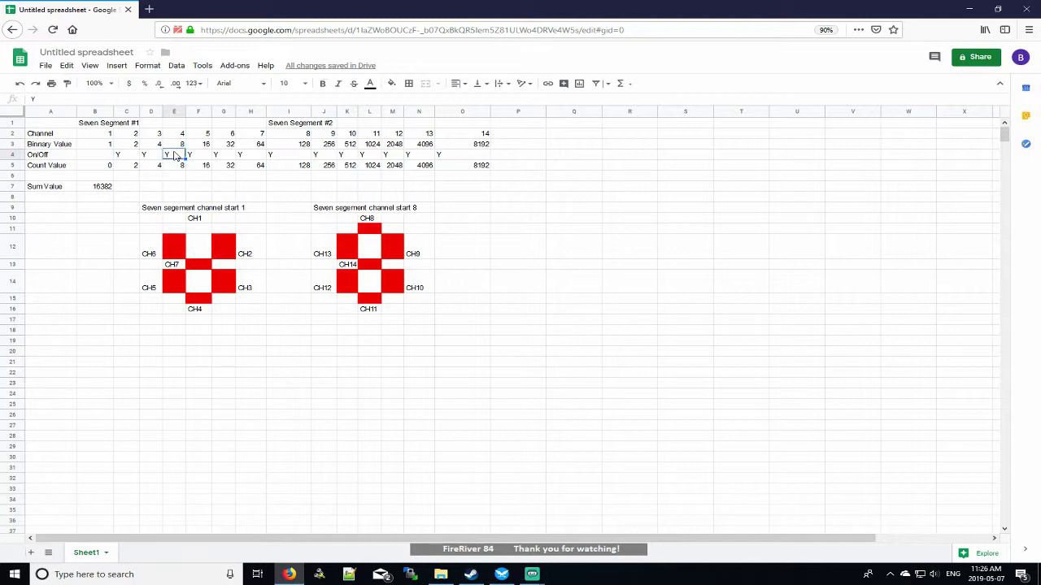
key(Delete)
key(Right)
key(Right)
key(Right)
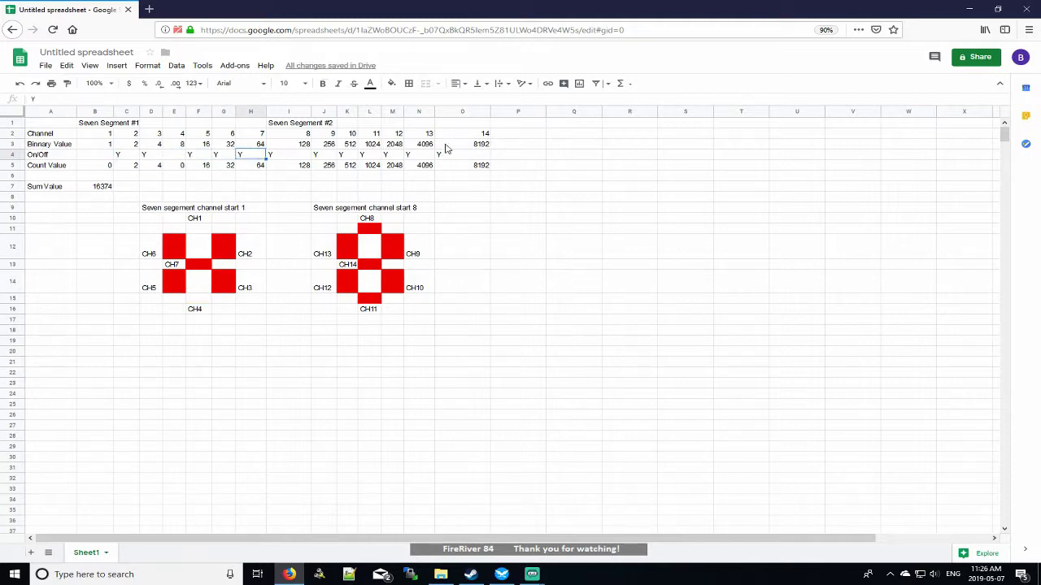
- Clear the On/Off mark for channel 14 in O4, switching off the second digit's middle segment
click(468, 156)
key(Delete)
key(Left)
key(Left)
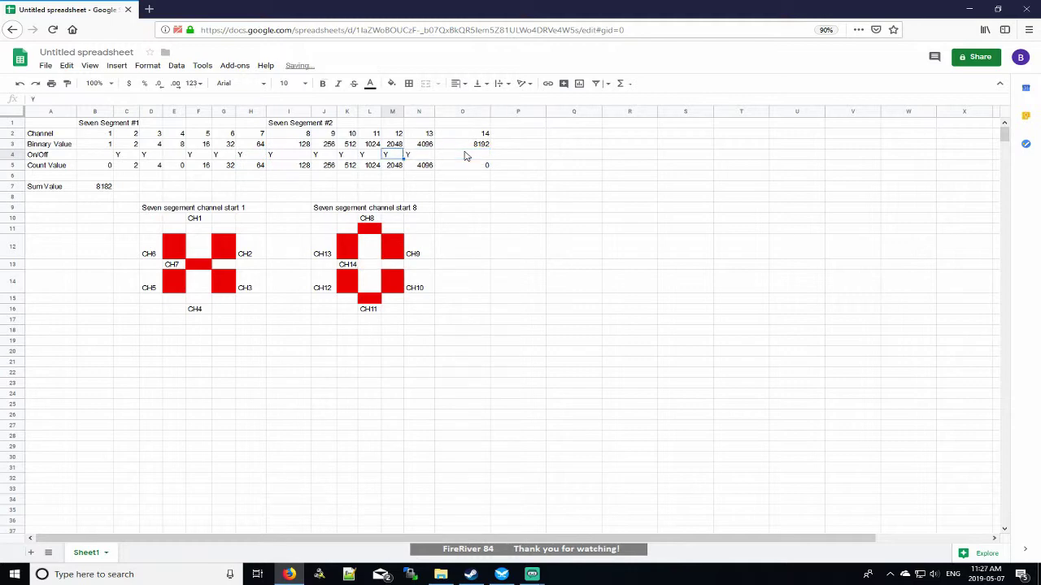
- Clear the On/Off marks for channels 8 to 11 in I4:L4 and select the Sum Value cell B7 to read it
key(Left)
key(Delete)
key(Left)
key(Delete)
key(Left)
key(Delete)
key(Left)
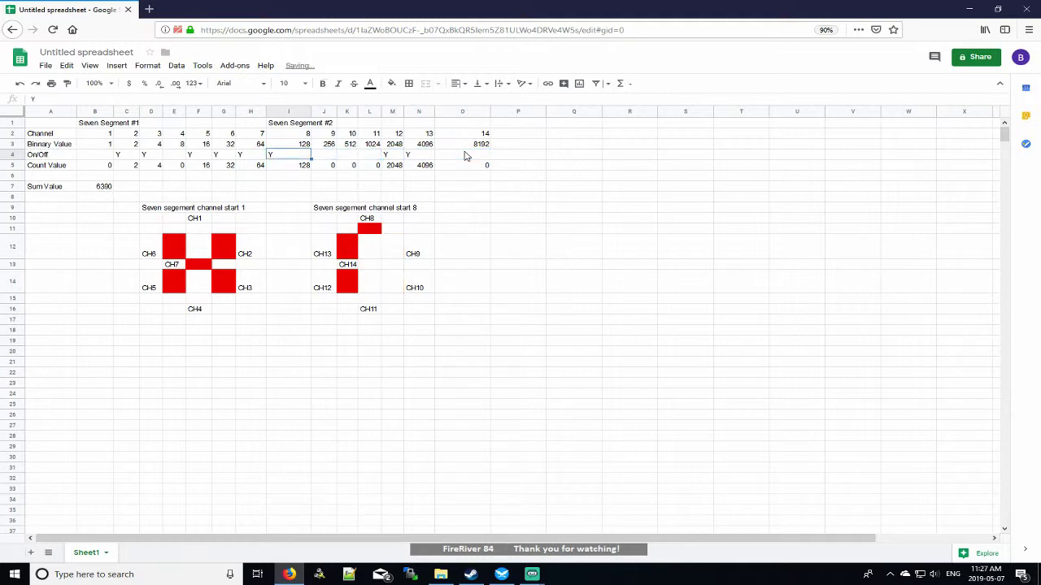
key(Delete)
click(107, 189)
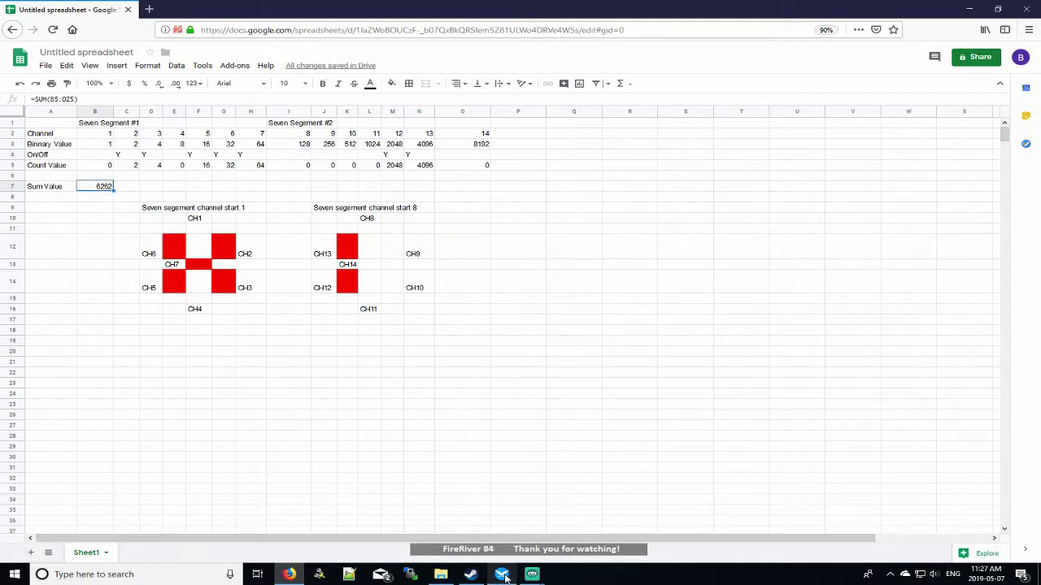
- Switch to Stormworks, set the constant number's output value to 6262, and return to the vehicle editor
mouse_move(505, 577)
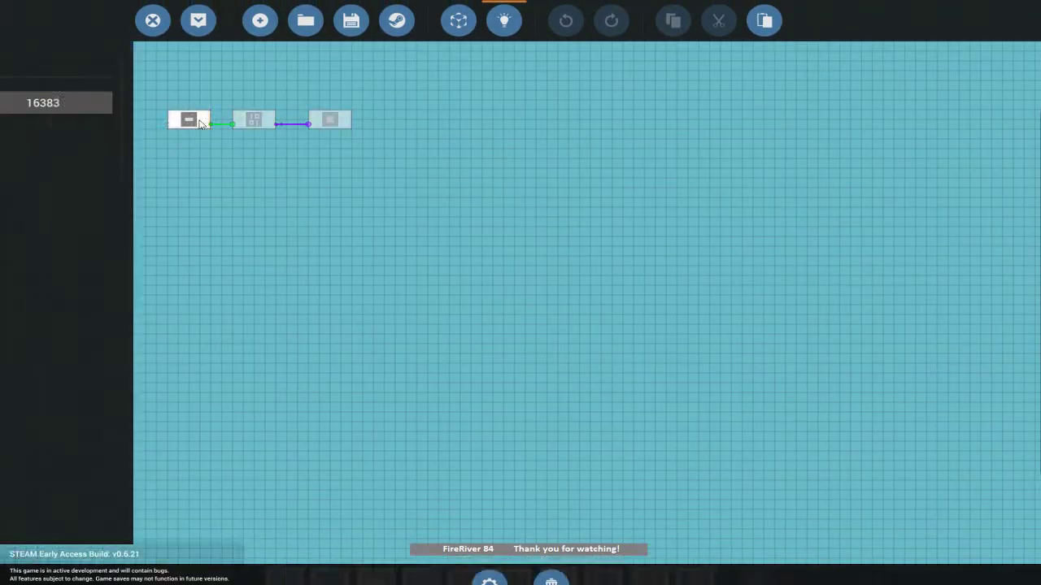
click(202, 123)
click(40, 109)
text(626)
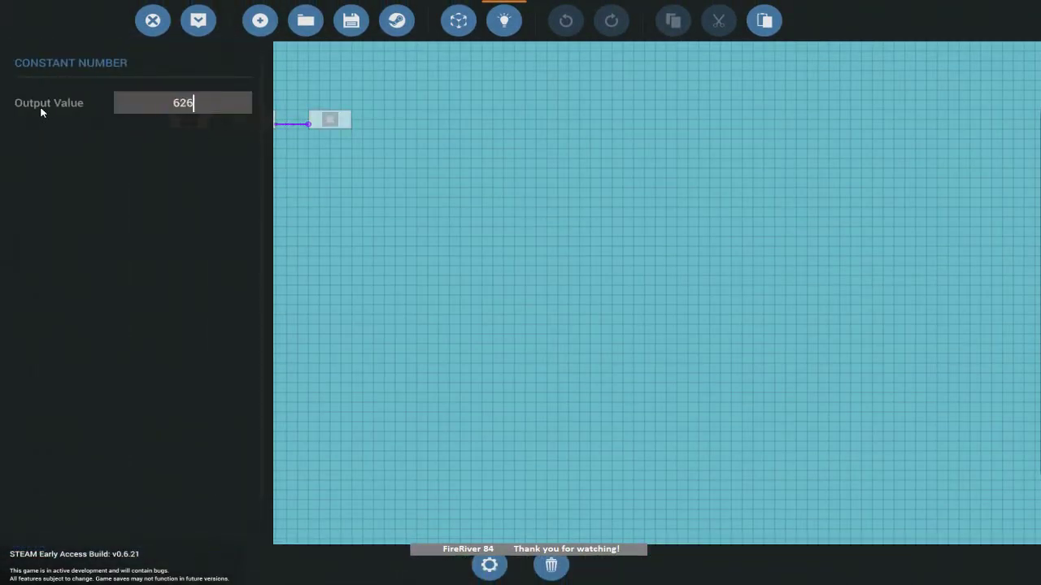
text(2)
click(765, 229)
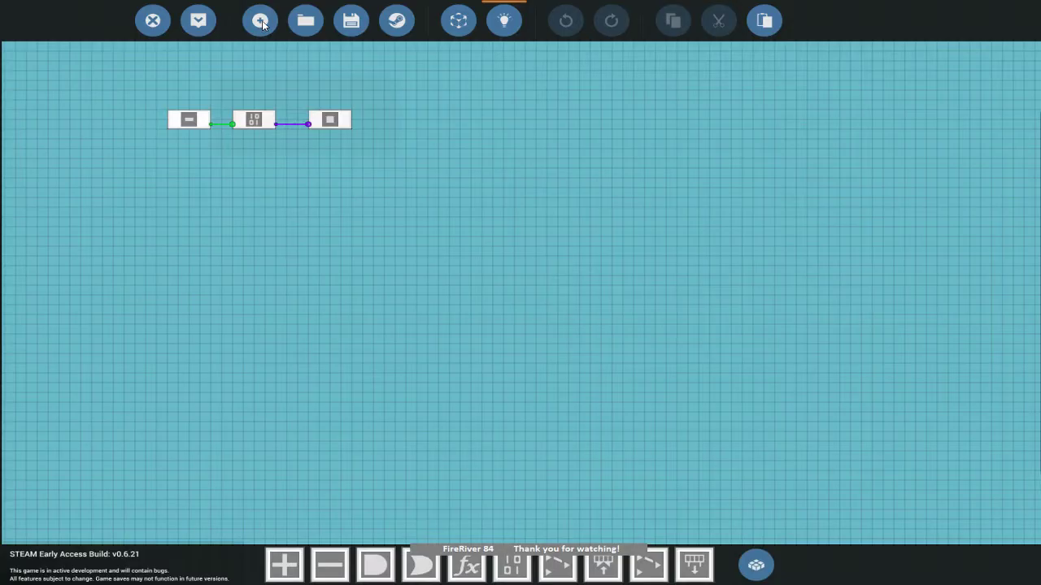
click(197, 21)
click(561, 399)
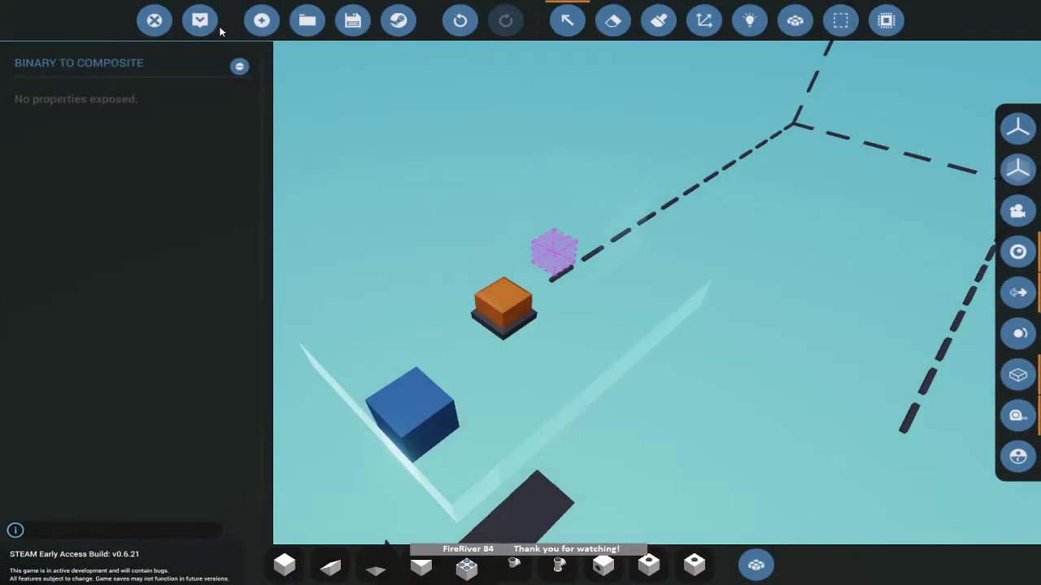
- Spawn the updated test vehicle and approach its two seven-segment displays to check the lit segments
click(200, 18)
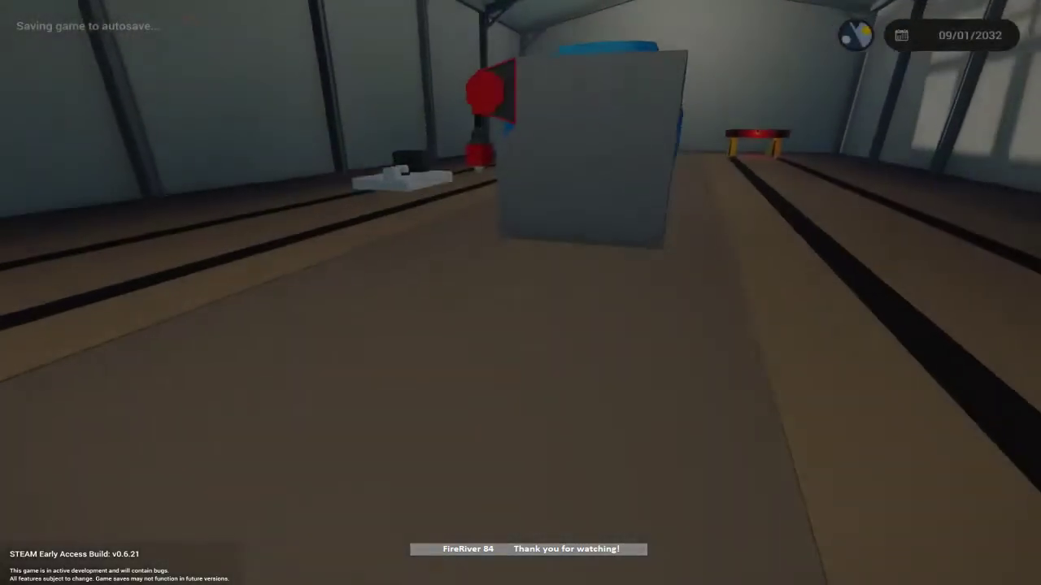
key(w)
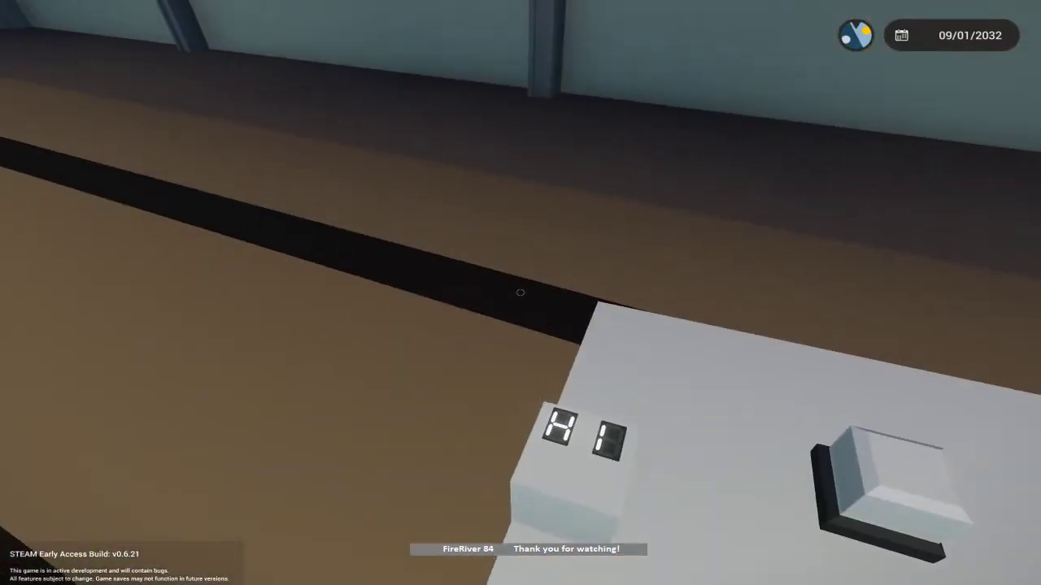
key(w)
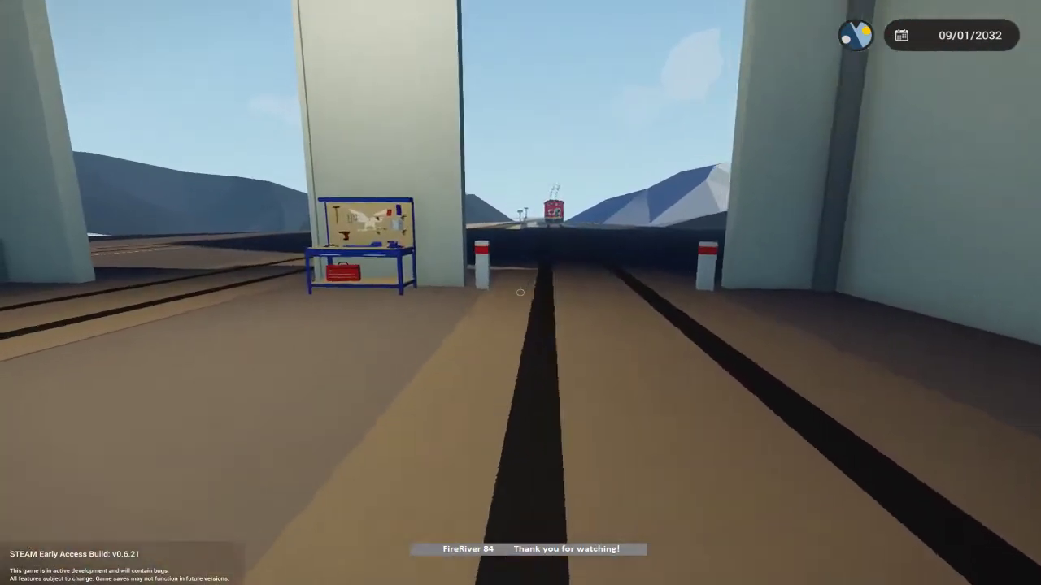
- Return to the workbench and open the Binary to Composite microcontroller in the logic editor
key(w)
key(y)
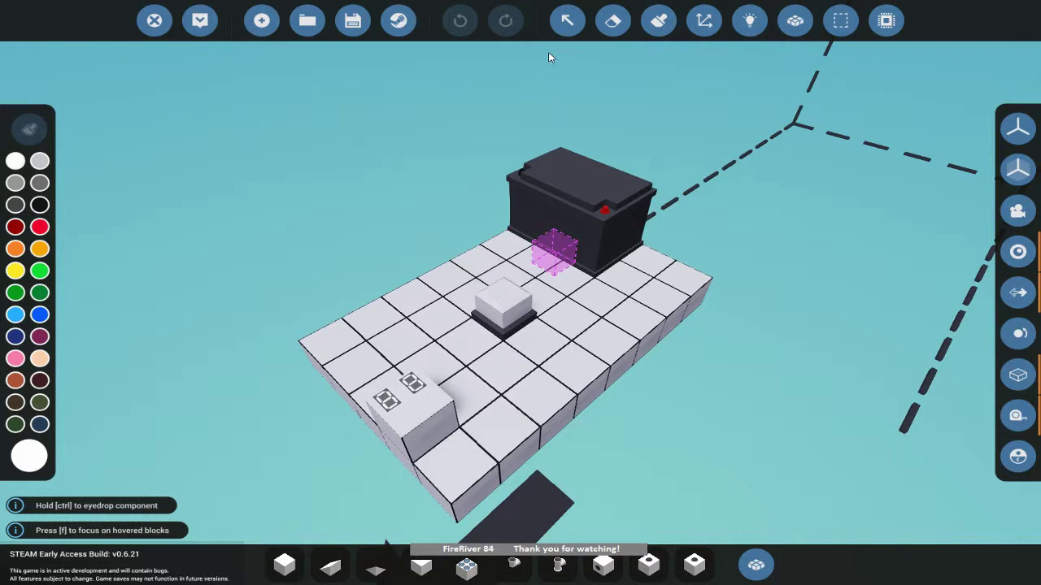
click(567, 21)
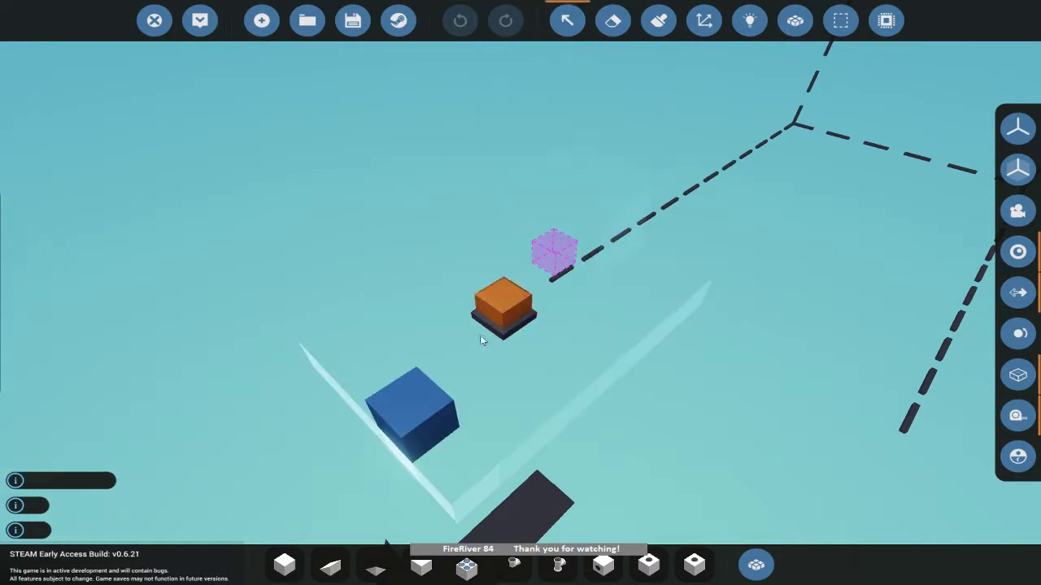
click(508, 306)
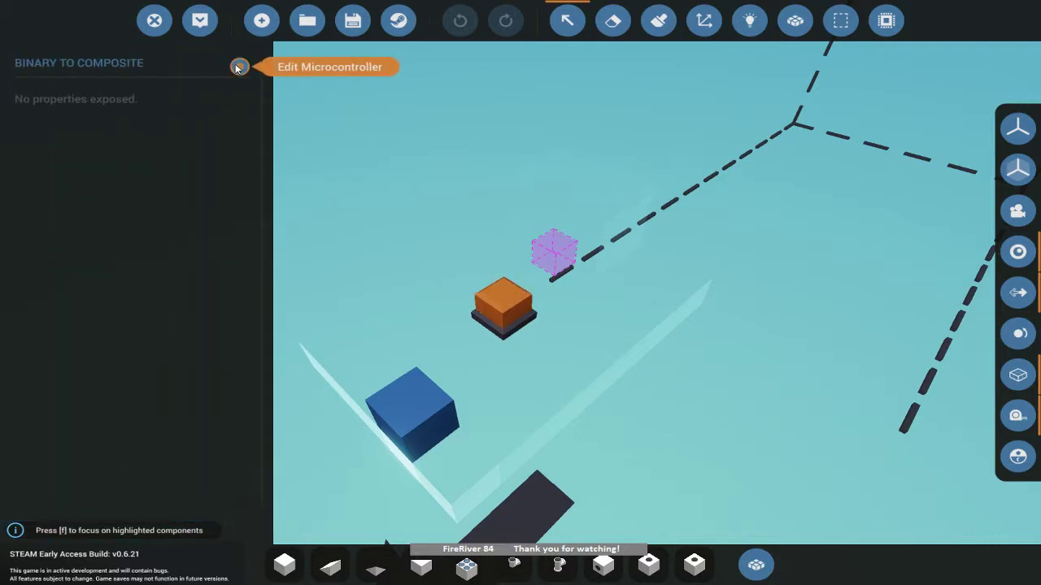
click(235, 65)
click(566, 384)
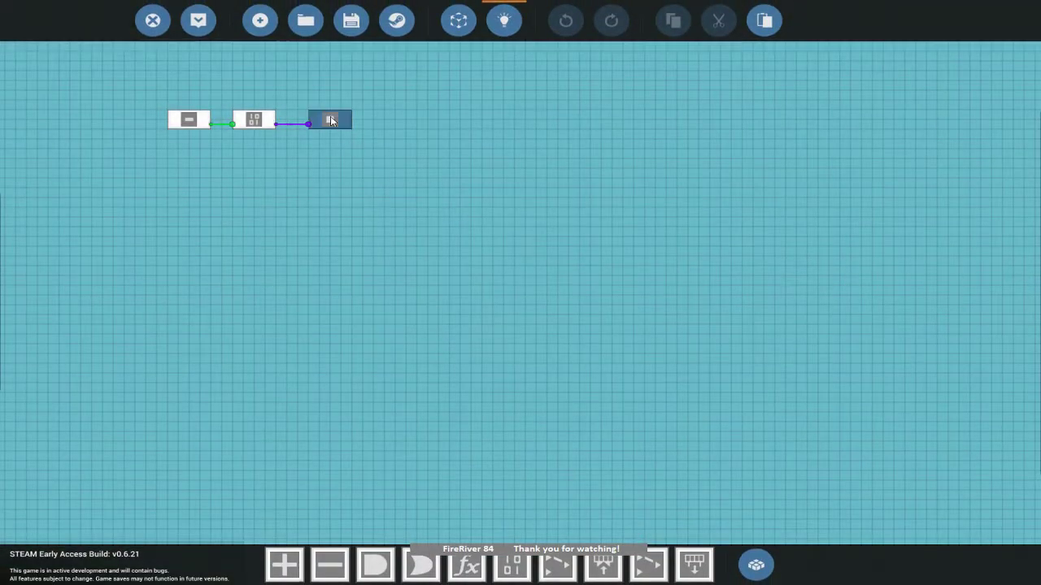
- Move the whole group of constants, thresholds and composite write beneath the number-to-composite-binary chain
drag(178, 271, 588, 255)
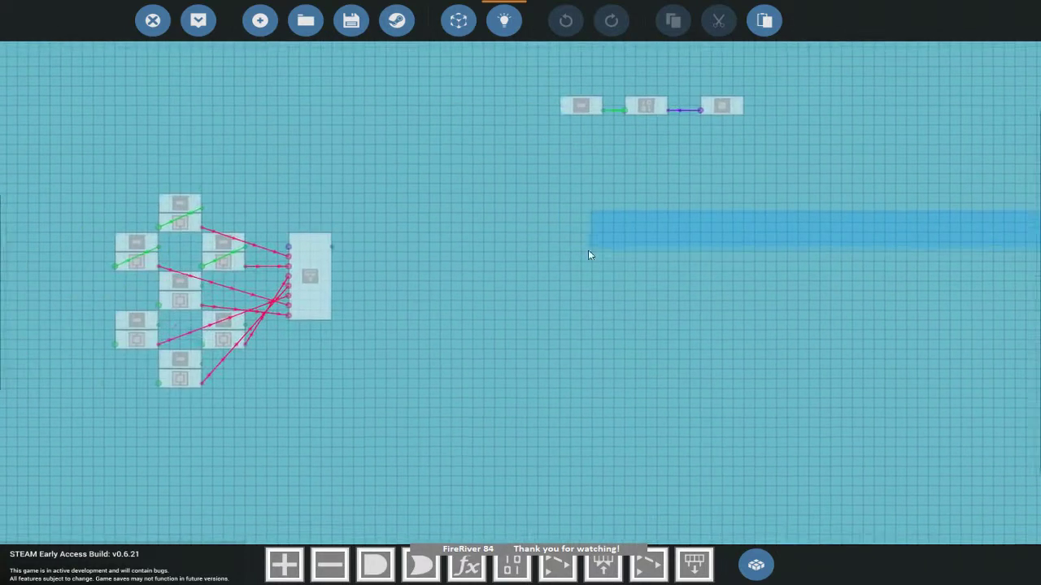
drag(106, 158, 466, 403)
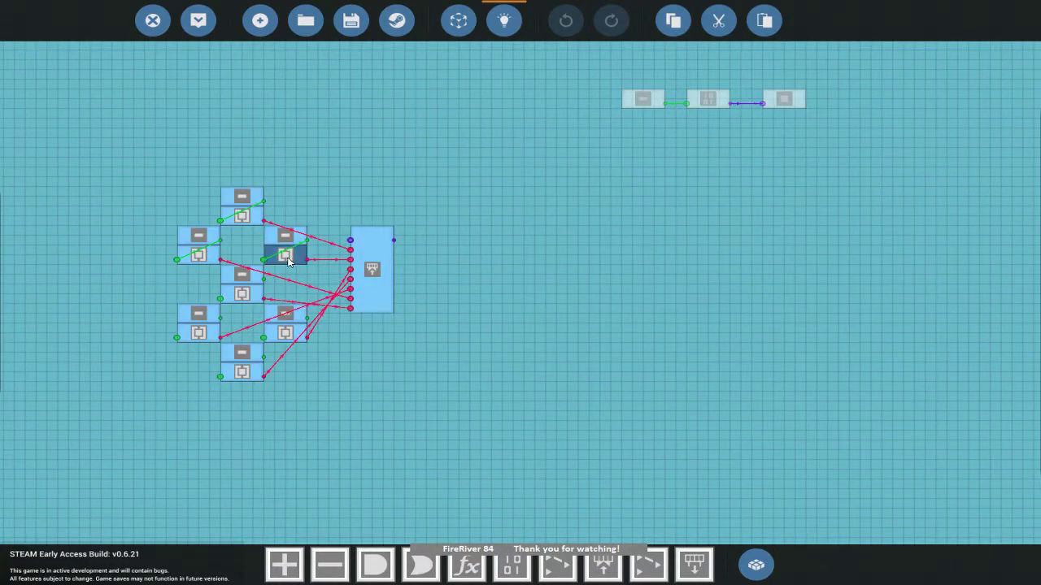
drag(288, 260, 731, 261)
click(958, 307)
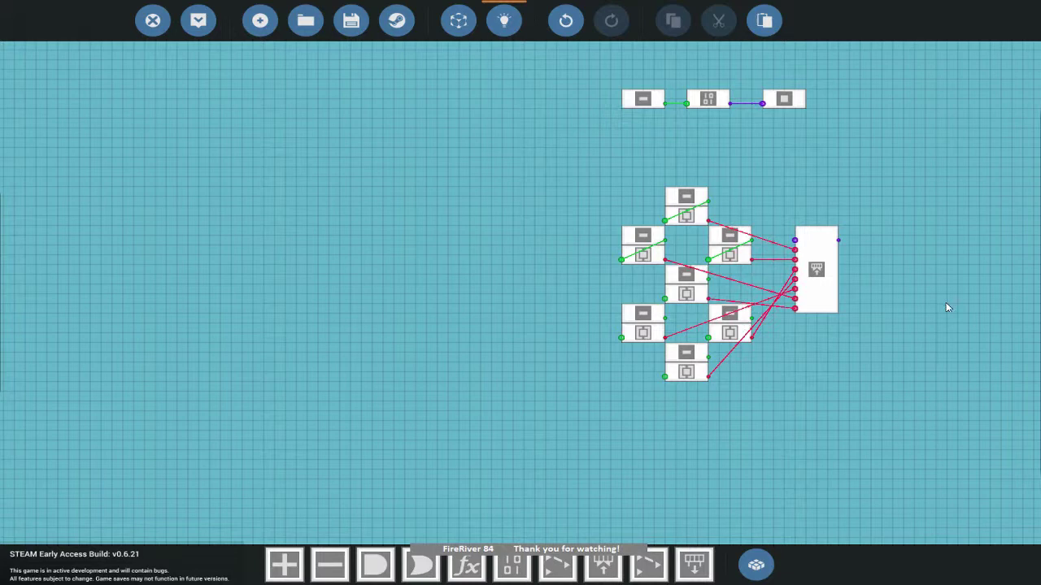
drag(947, 307, 753, 291)
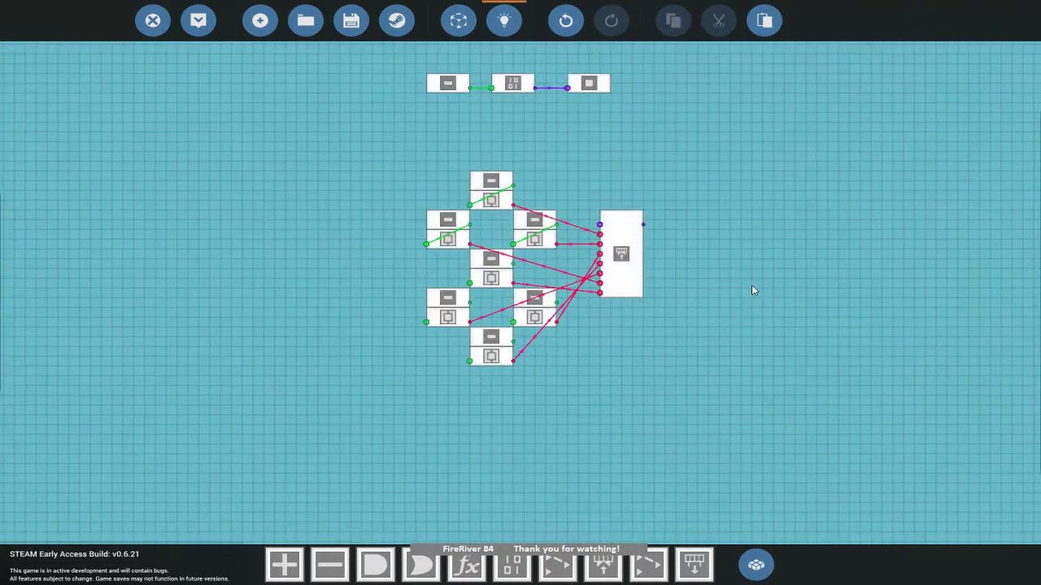
- Examine the output values of the segment constants and the low and high limits of the top segment's threshold
click(489, 182)
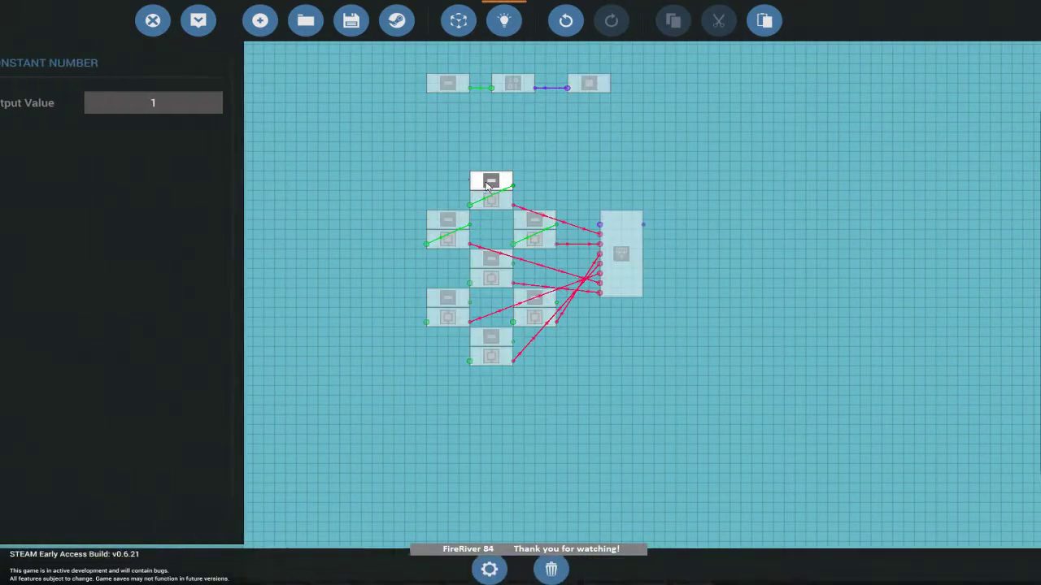
click(520, 219)
click(431, 218)
click(451, 299)
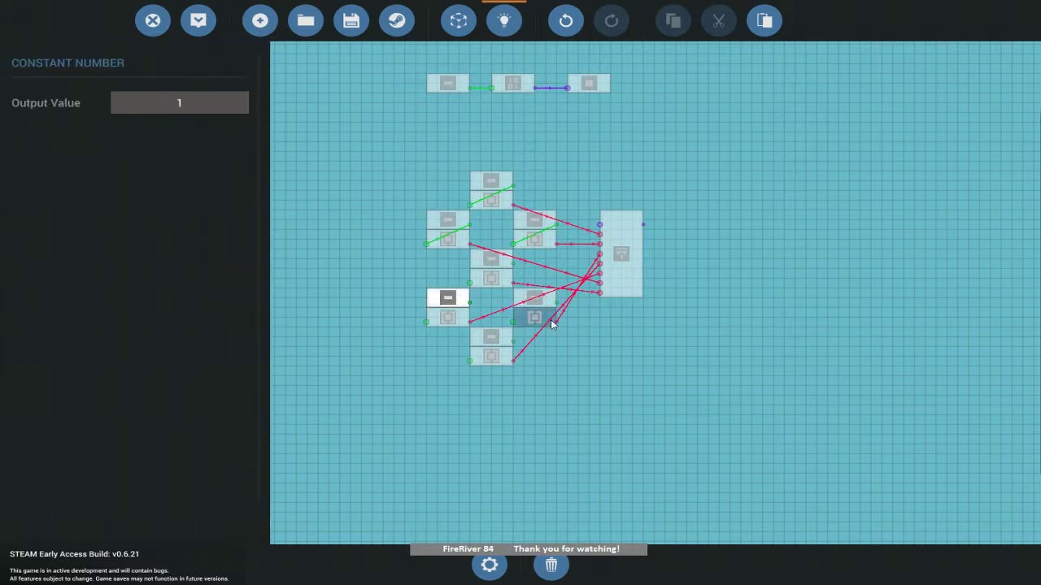
click(534, 299)
click(492, 337)
click(497, 202)
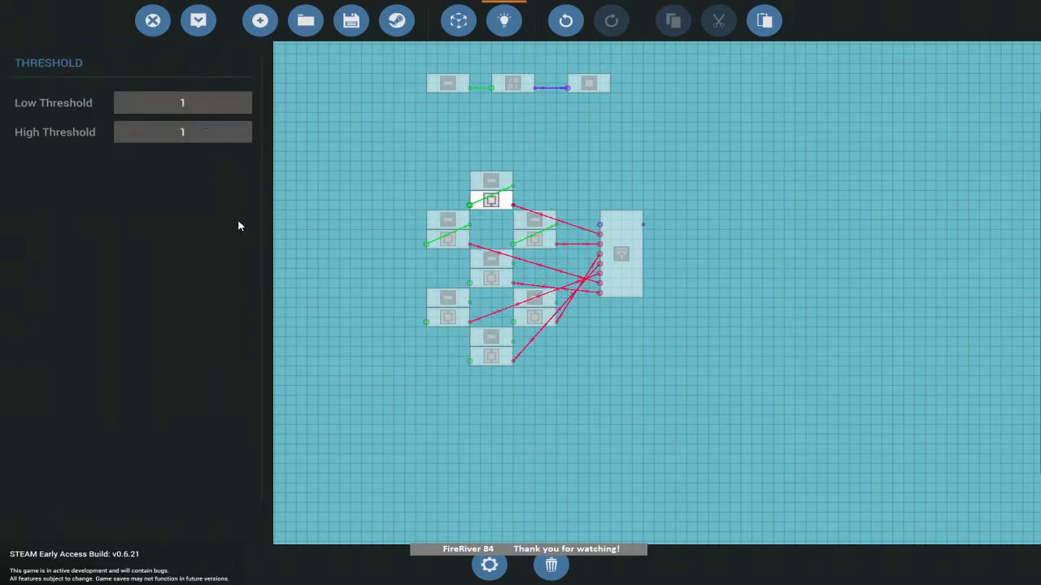
click(328, 137)
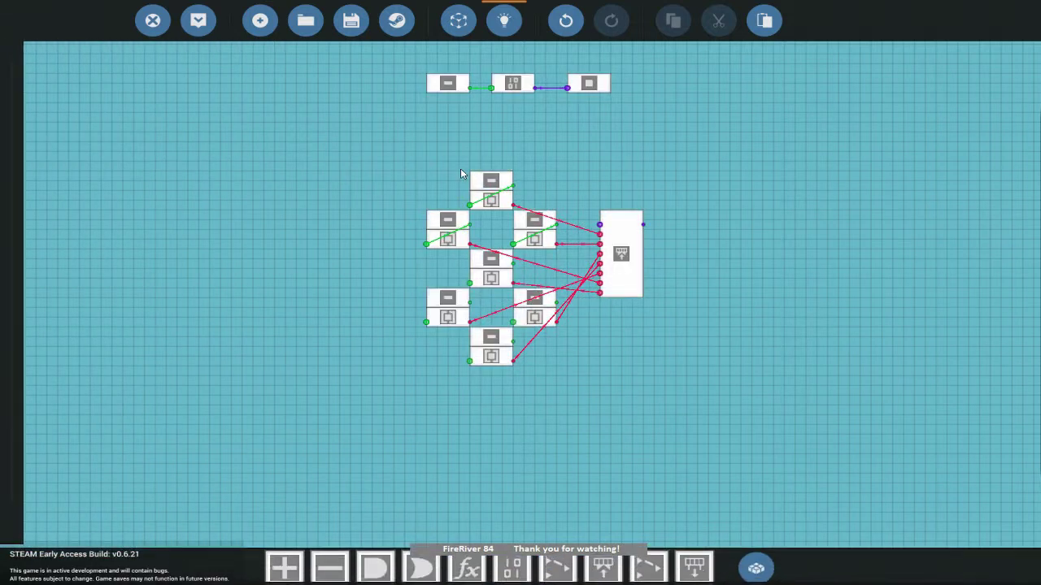
- Unlink the upper-left and upper-right constants from their thresholds and inspect the composite write's start channel and channel count
drag(512, 187, 474, 203)
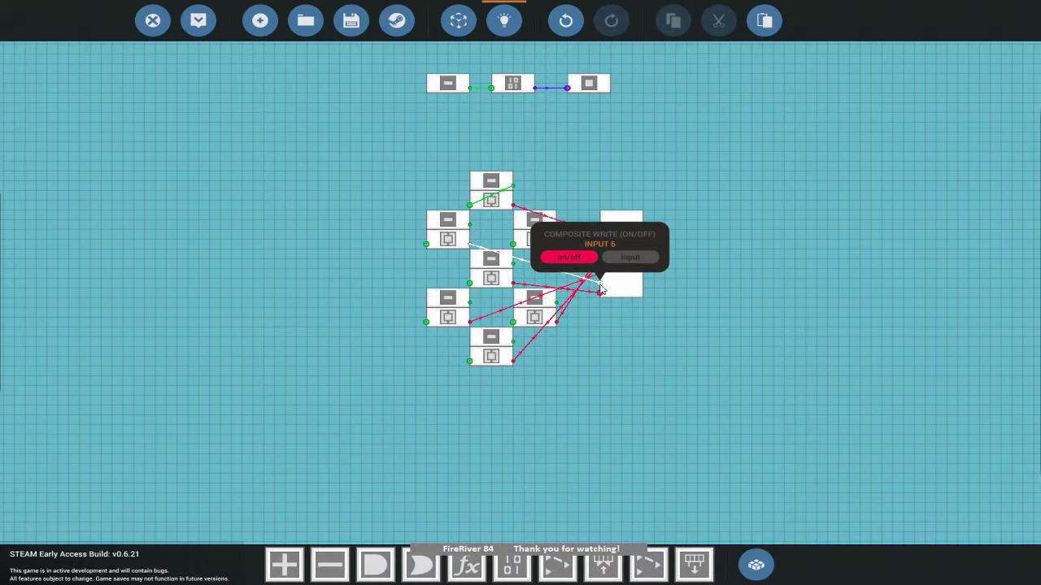
click(621, 253)
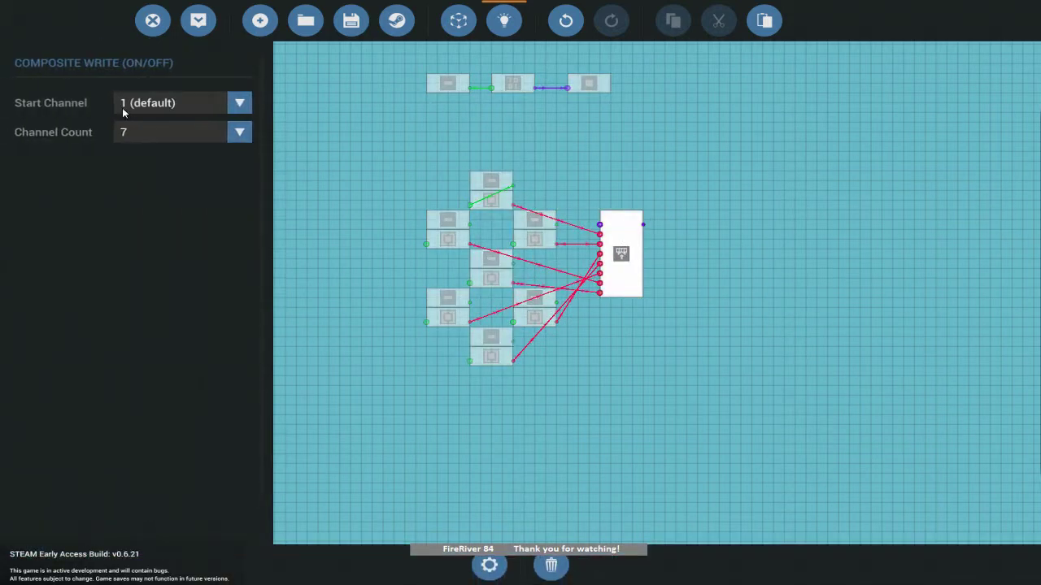
click(848, 186)
- Copy the complete seven-segment group with its composite write and paste the duplicate beside the original
drag(362, 168, 690, 371)
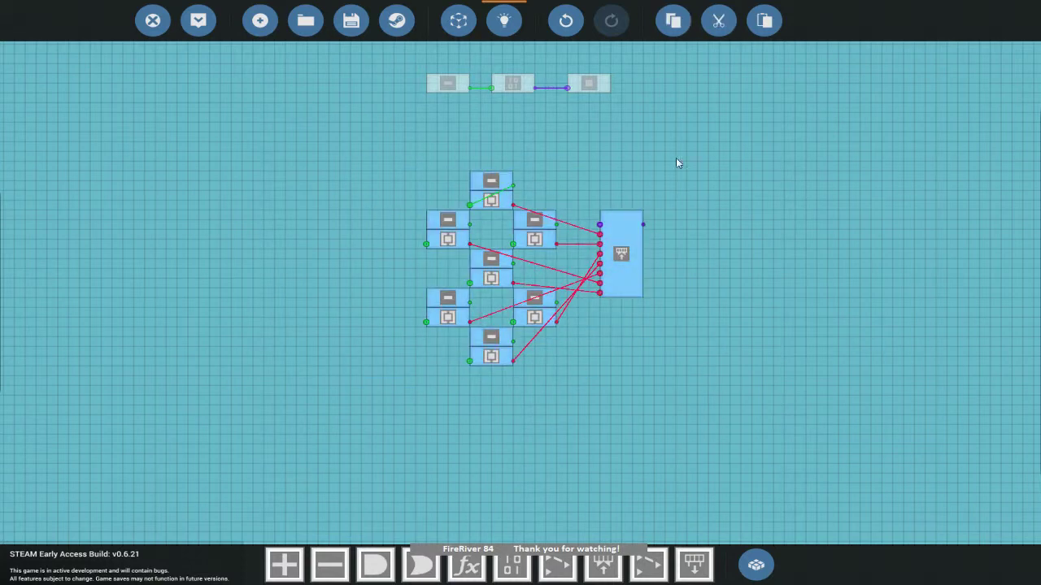
click(675, 20)
click(764, 20)
drag(623, 271, 885, 257)
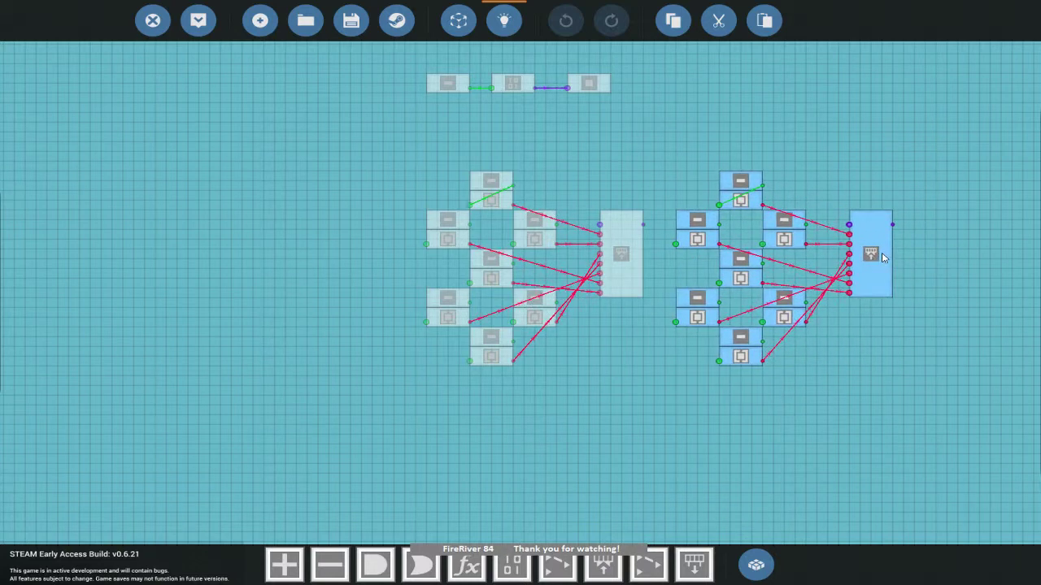
- Change the duplicated composite write's start channel for the second seven-segment display
click(883, 244)
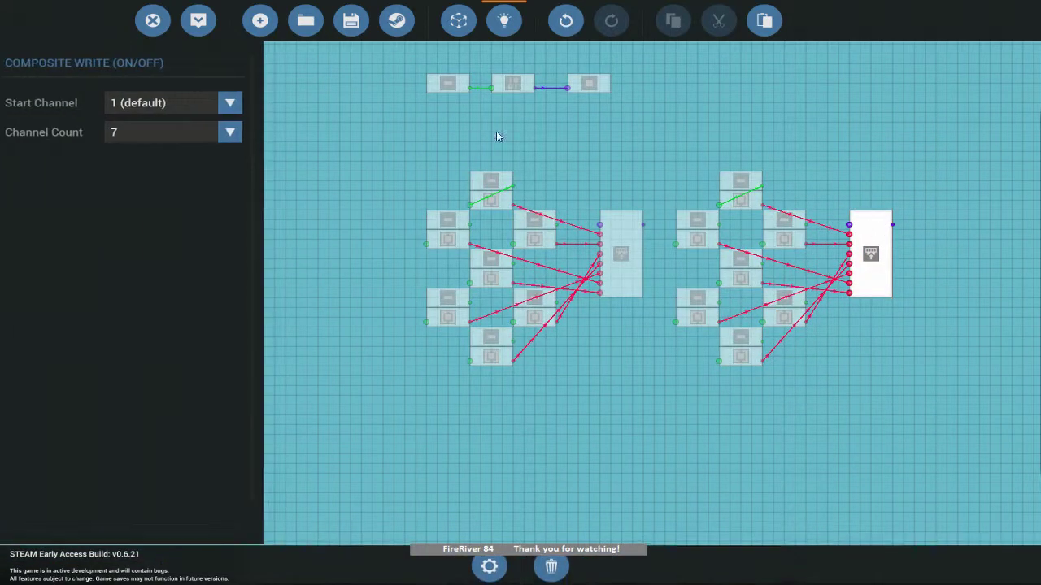
click(243, 103)
scroll(187, 202, down, 5)
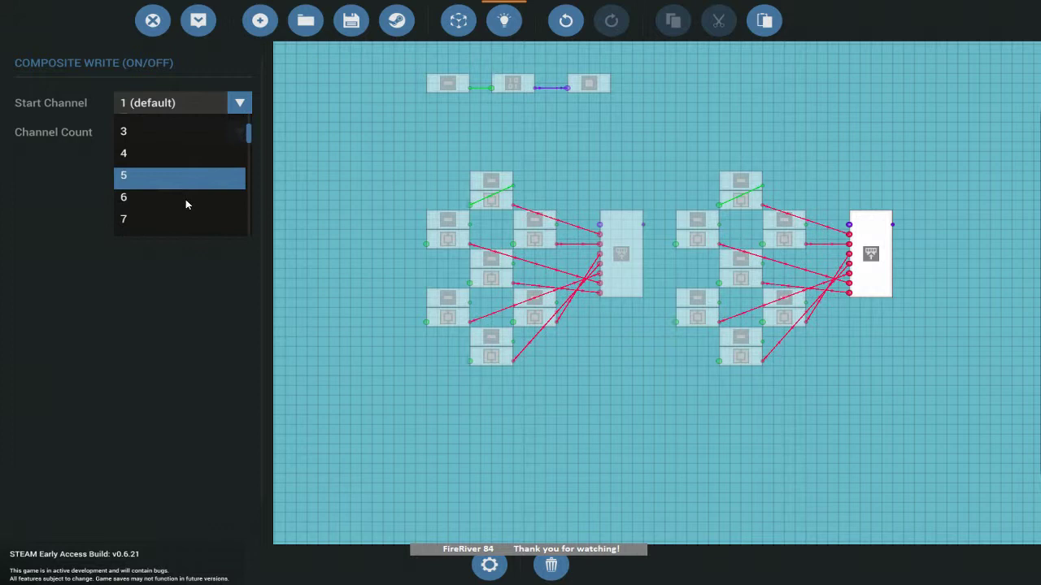
click(166, 185)
click(736, 441)
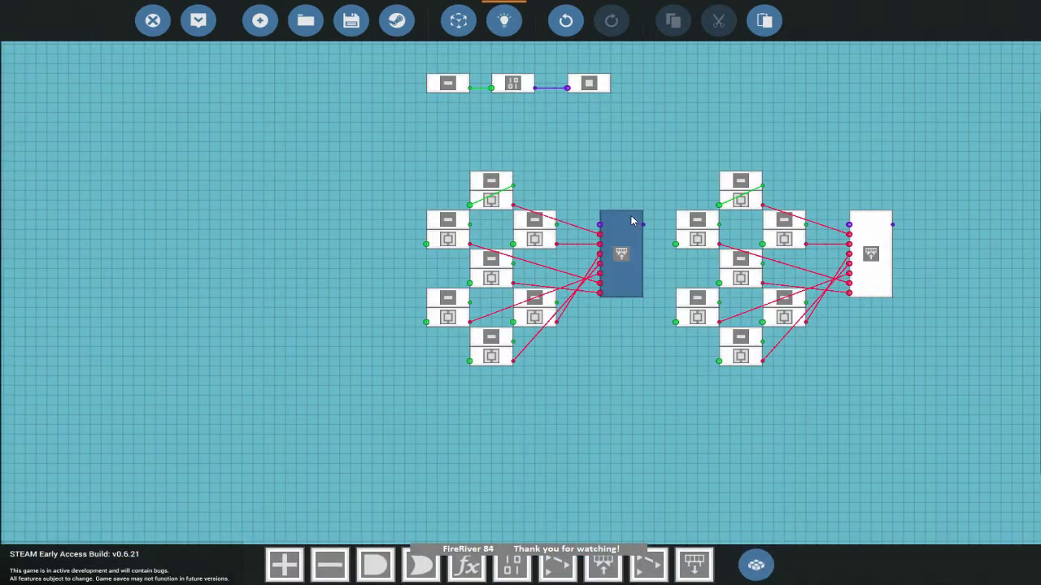
- Chain the first composite write into the second, and connect the second to the output node placed beside it
drag(642, 224, 848, 224)
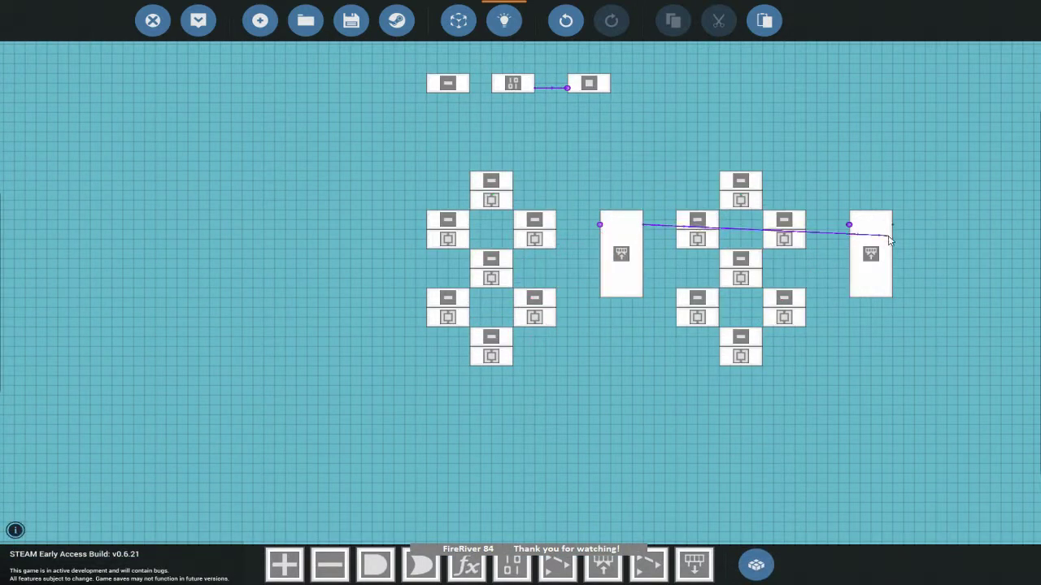
drag(588, 83, 967, 230)
drag(893, 225, 966, 222)
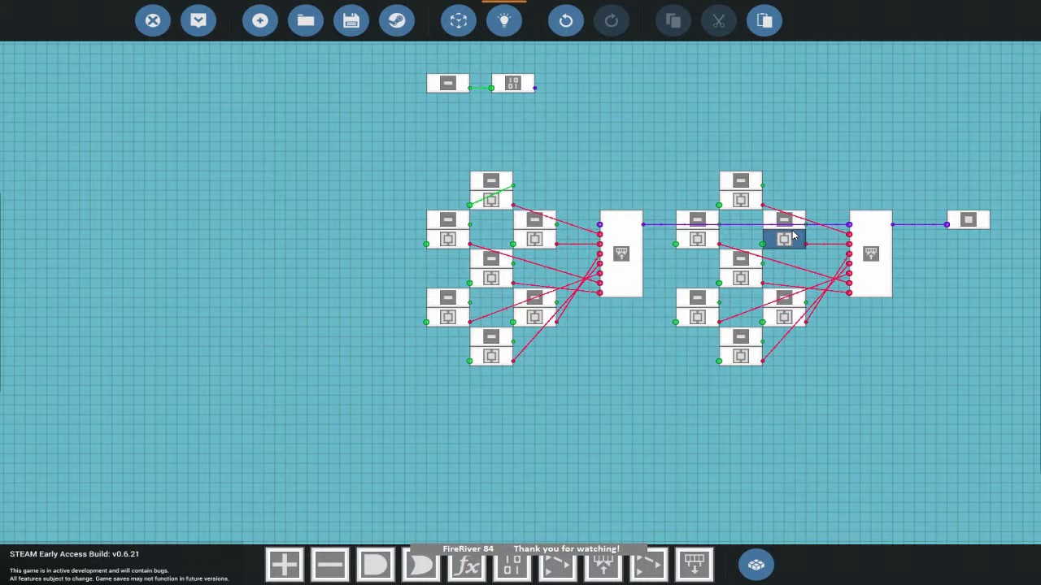
- Link constants to thresholds for the first digit's upper-left, middle, lower-left and bottom segments and the second digit's upper-right and lower-right segments
drag(470, 224, 427, 244)
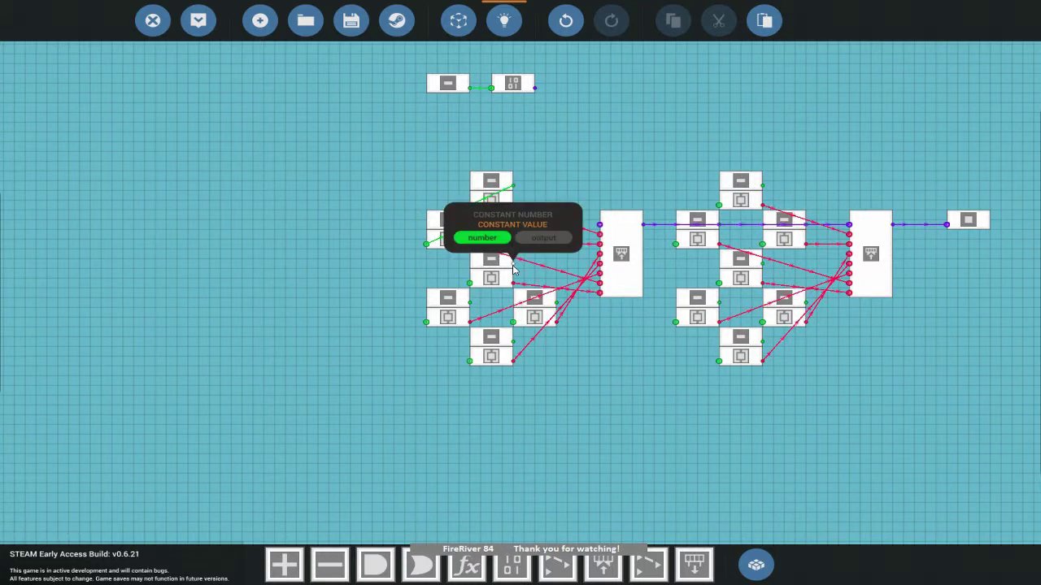
click(495, 260)
click(448, 299)
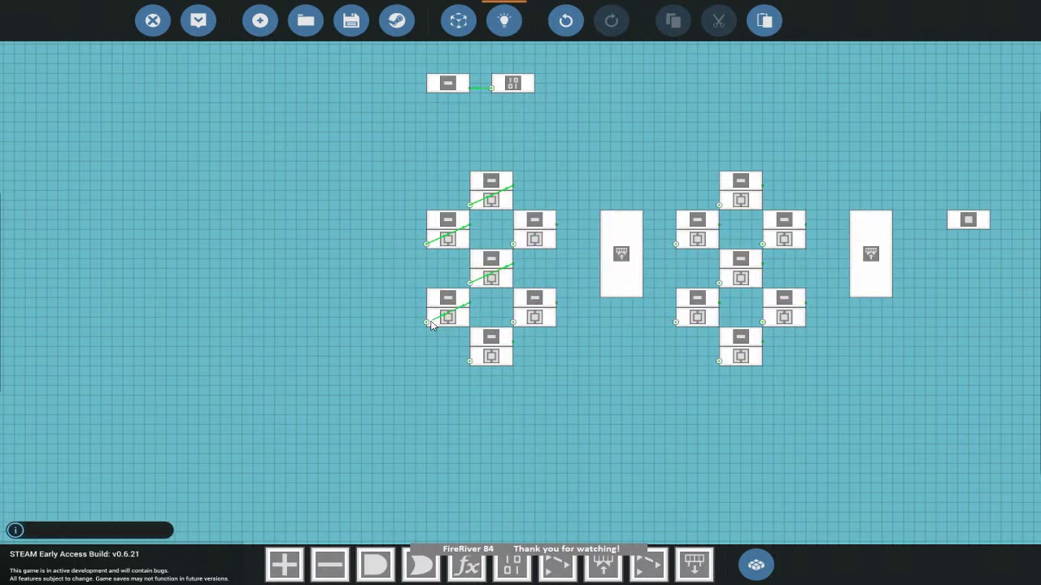
click(484, 358)
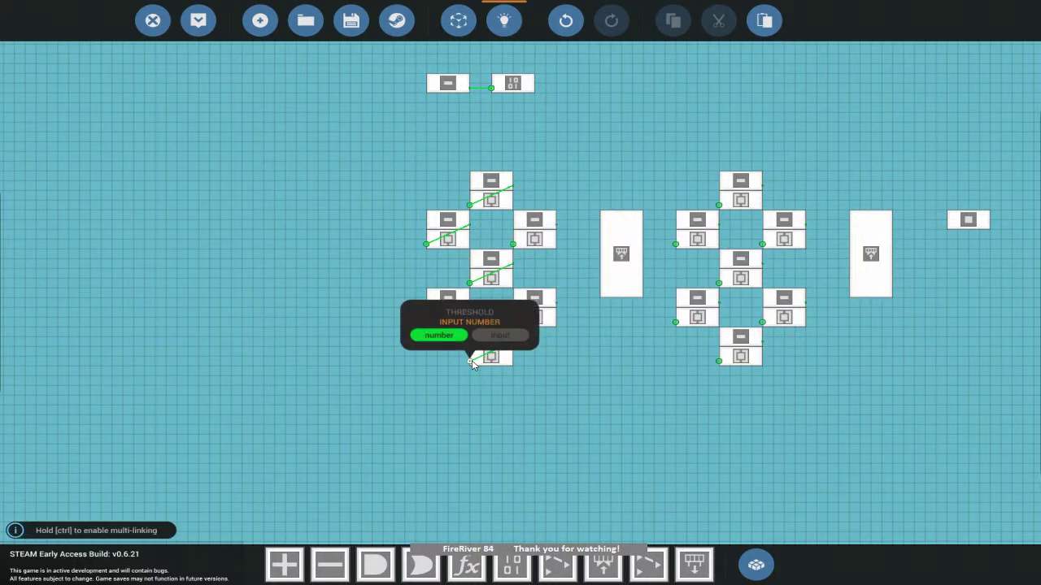
click(804, 230)
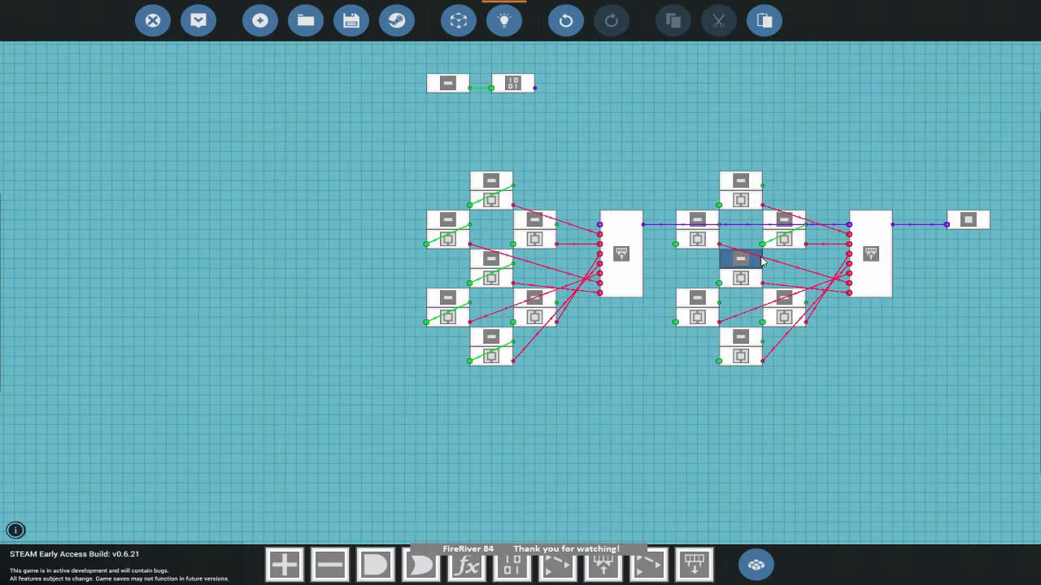
click(762, 325)
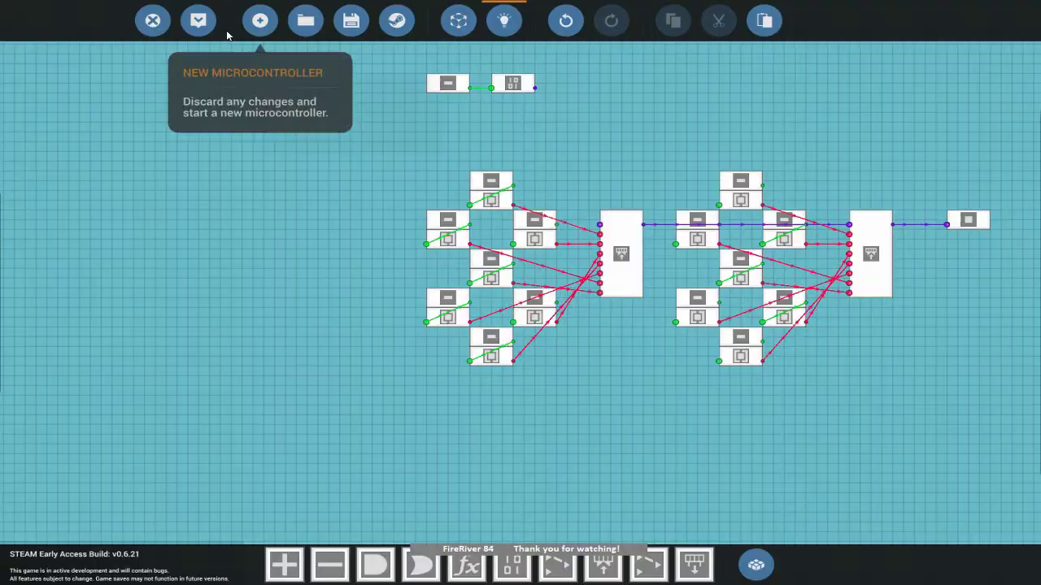
- Apply the edited microcontroller to the vehicle, spawn it to inspect the lit segments, and return it to the workbench
click(197, 20)
click(566, 400)
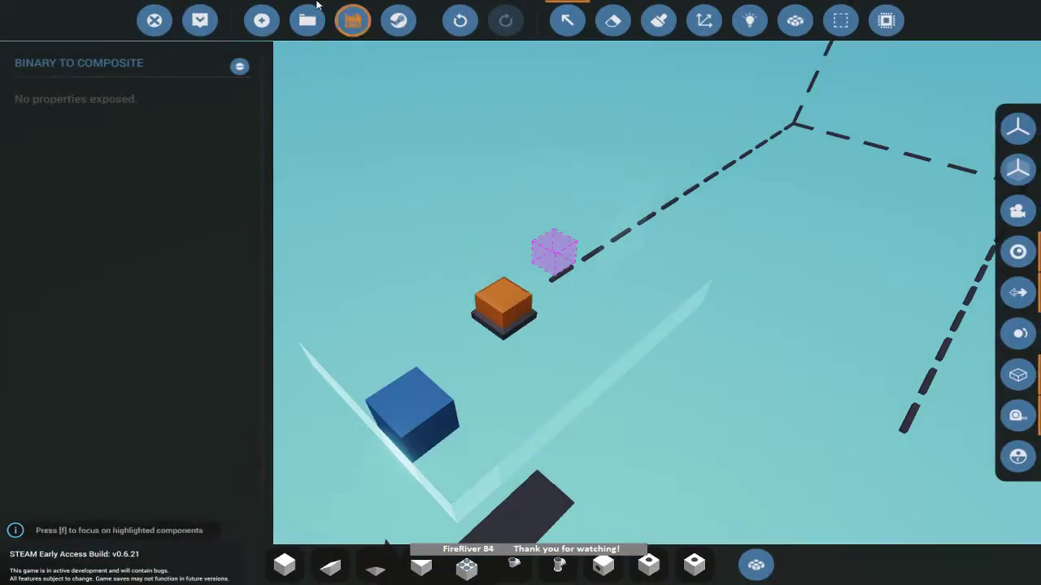
click(200, 18)
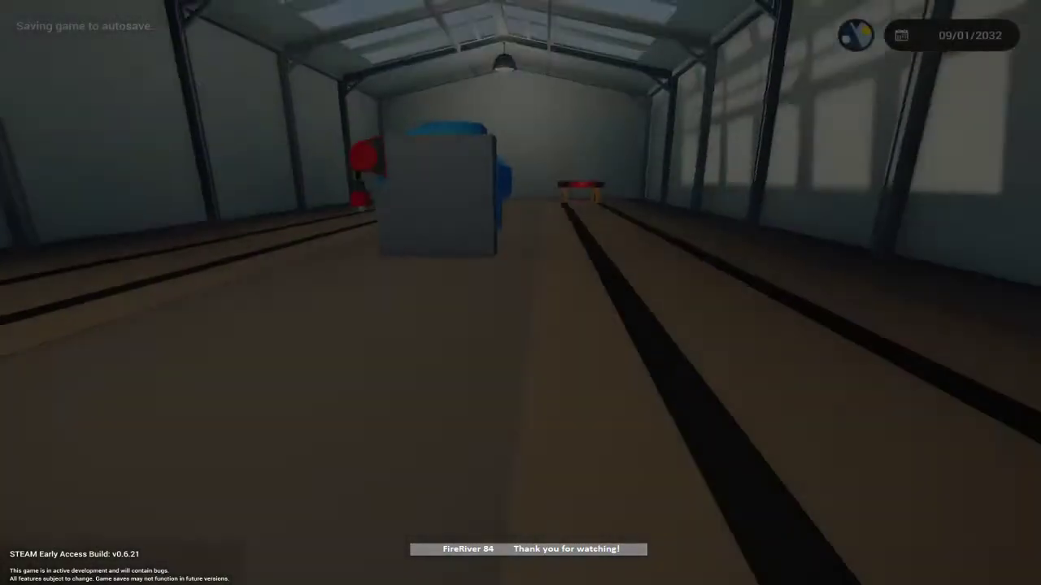
key(w)
key(w)
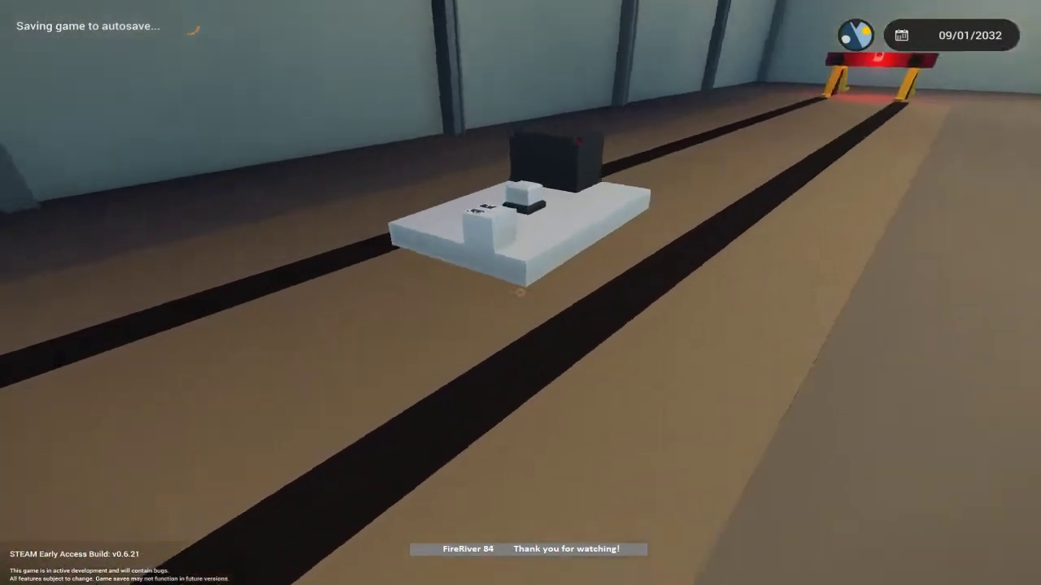
key(d)
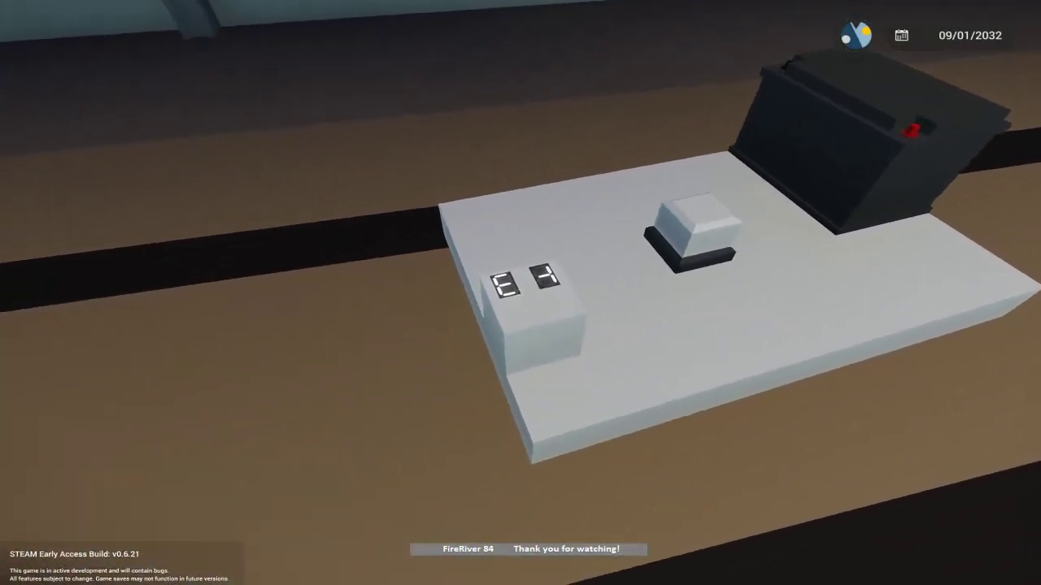
key(r)
key(r)
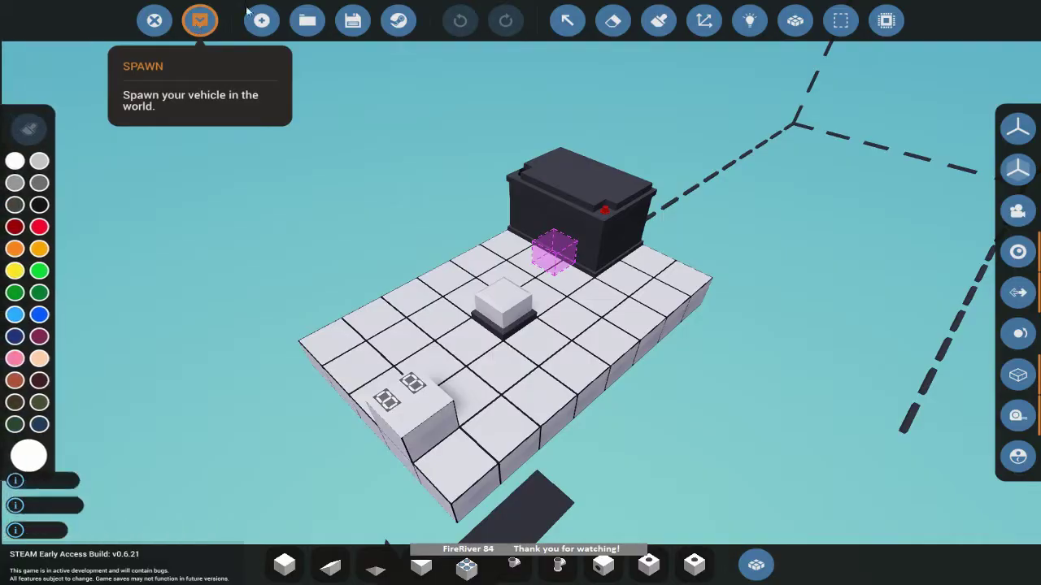
- Reopen the microcontroller and relink its constants so the first digit forms an H and the second lights only its upper-left and lower-left segments
click(505, 312)
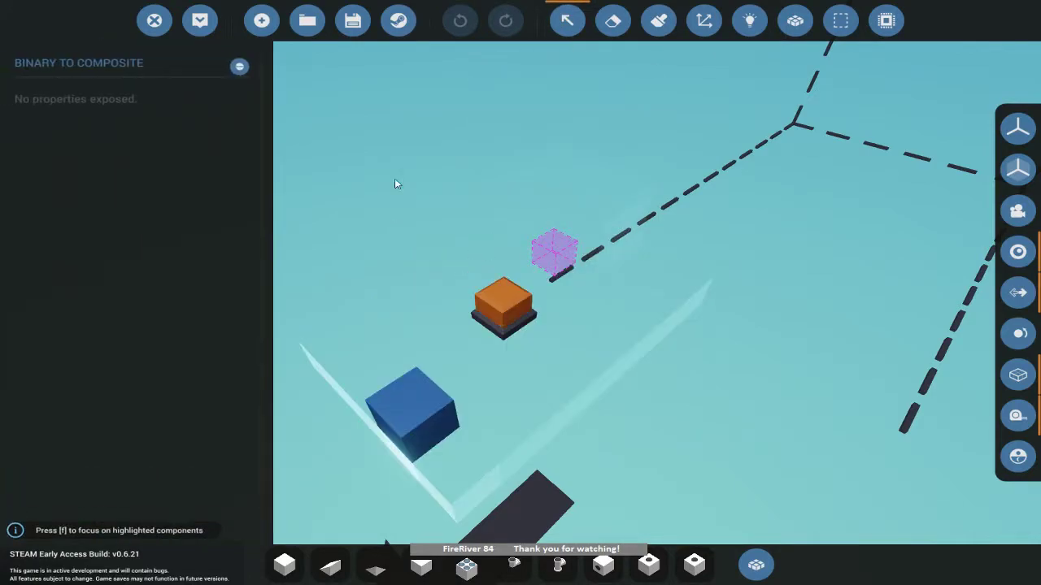
click(239, 66)
click(564, 379)
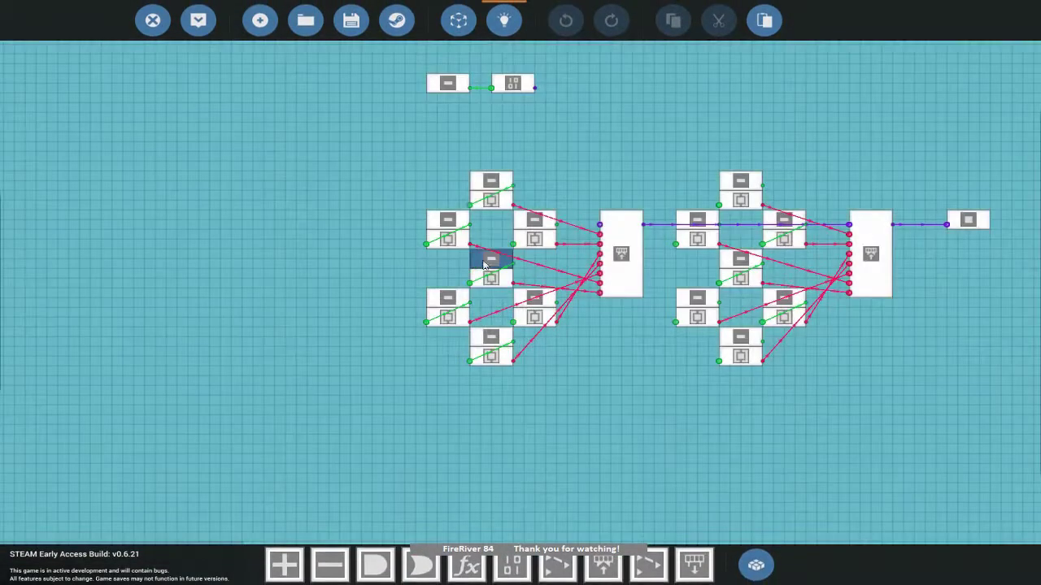
drag(513, 185, 470, 206)
drag(558, 225, 513, 244)
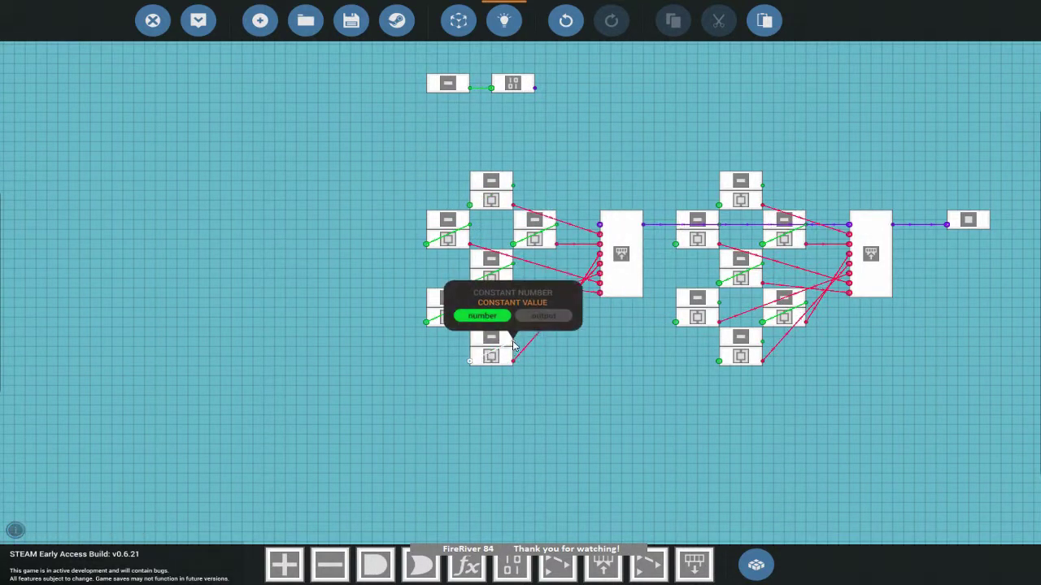
drag(475, 360, 471, 361)
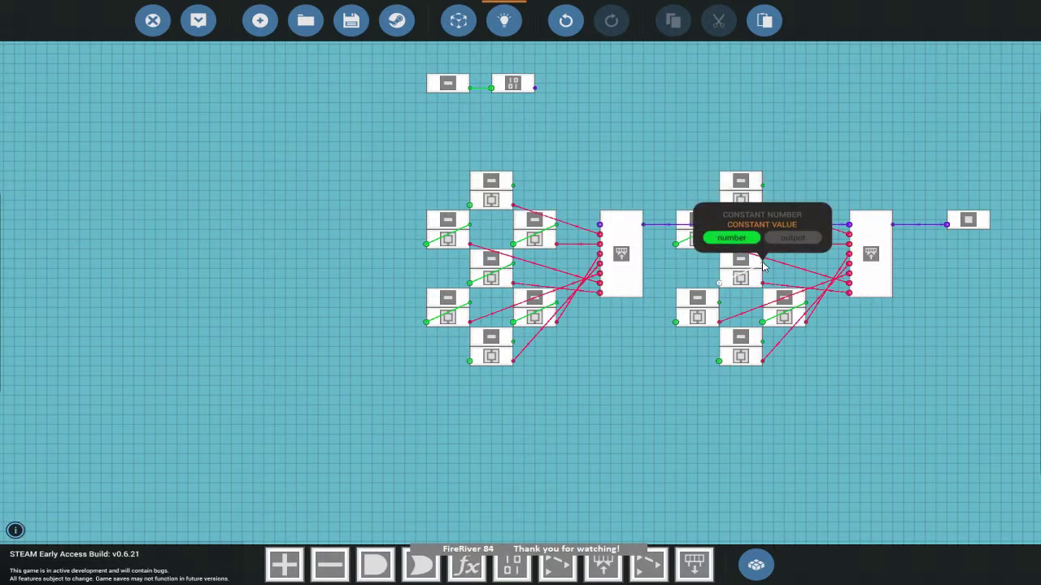
drag(722, 282, 721, 283)
drag(806, 303, 768, 320)
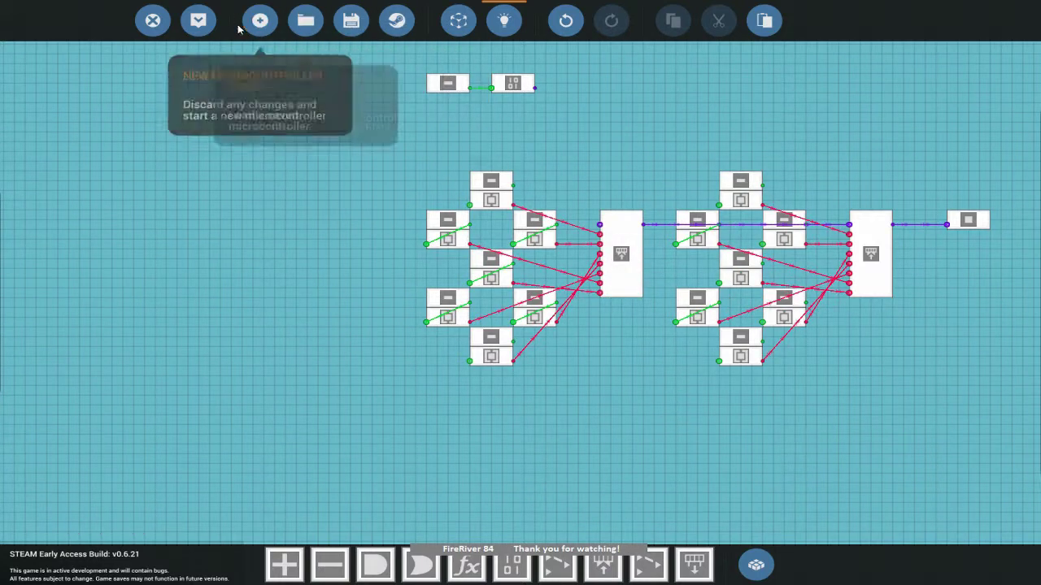
- Update the vehicle with the rewired microcontroller and spawn it to check both display digits before returning to the workbench
click(197, 21)
click(566, 402)
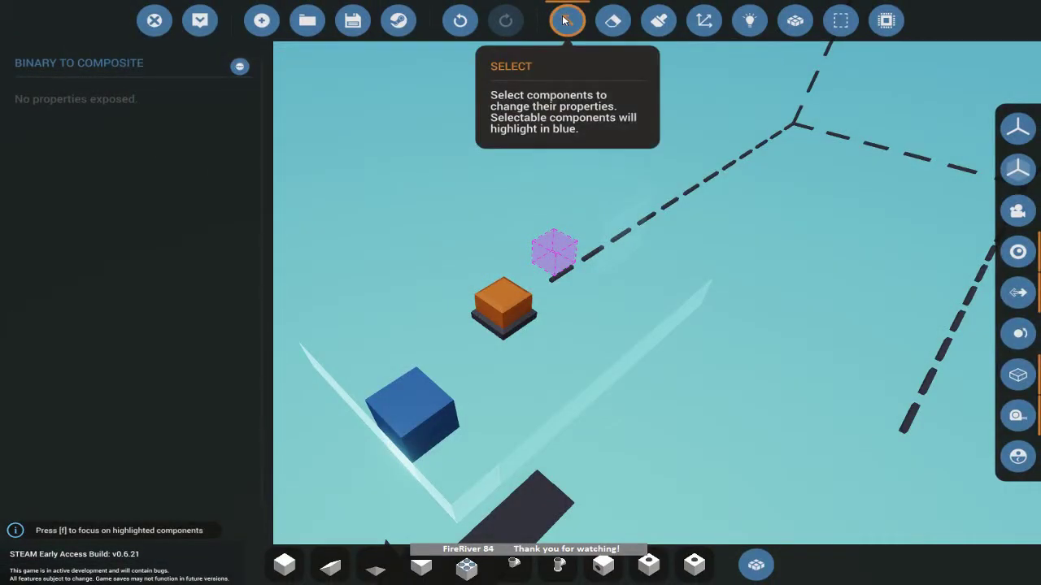
click(200, 20)
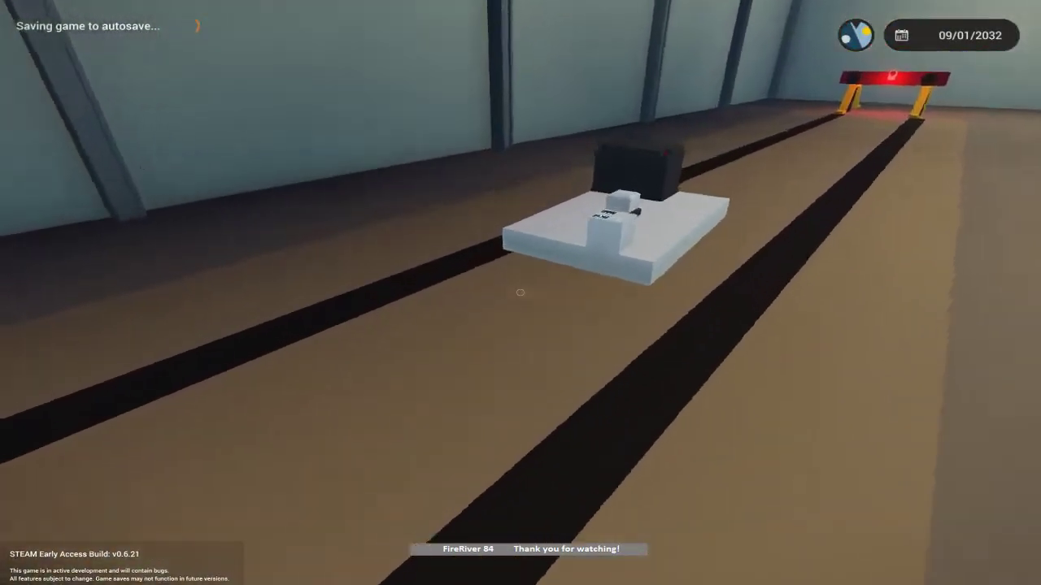
key(w)
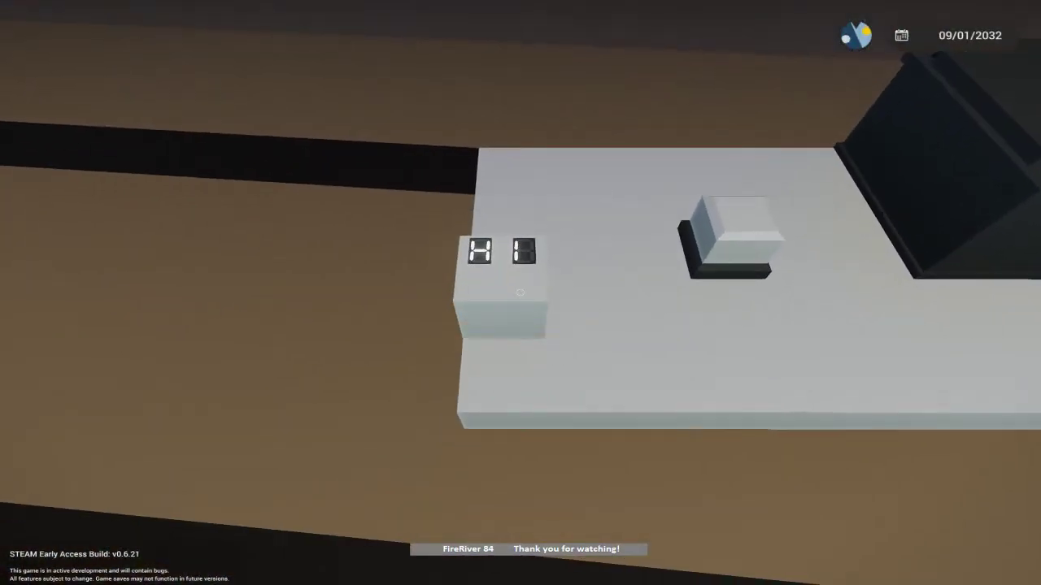
key(d)
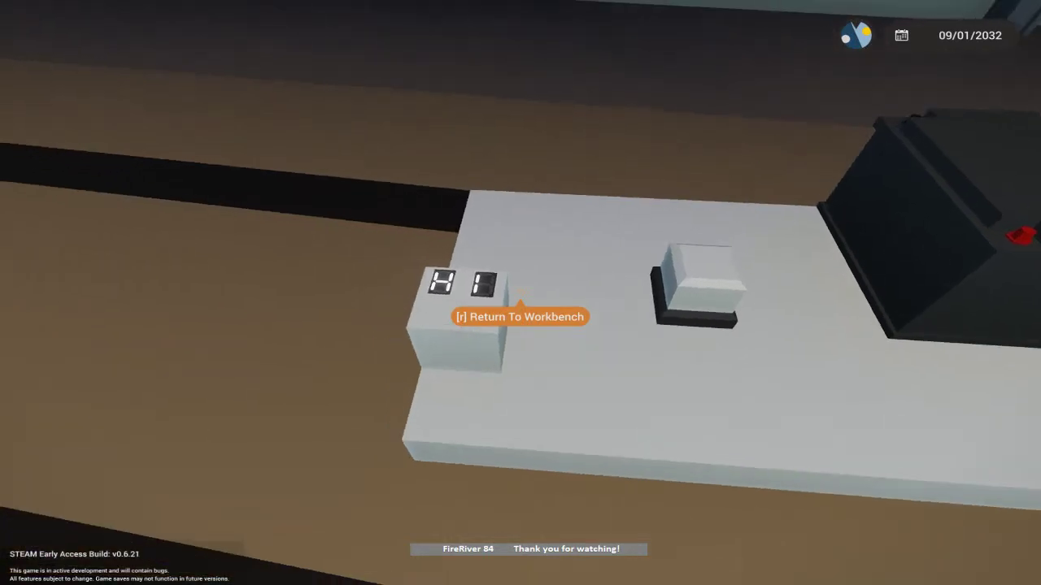
key(r)
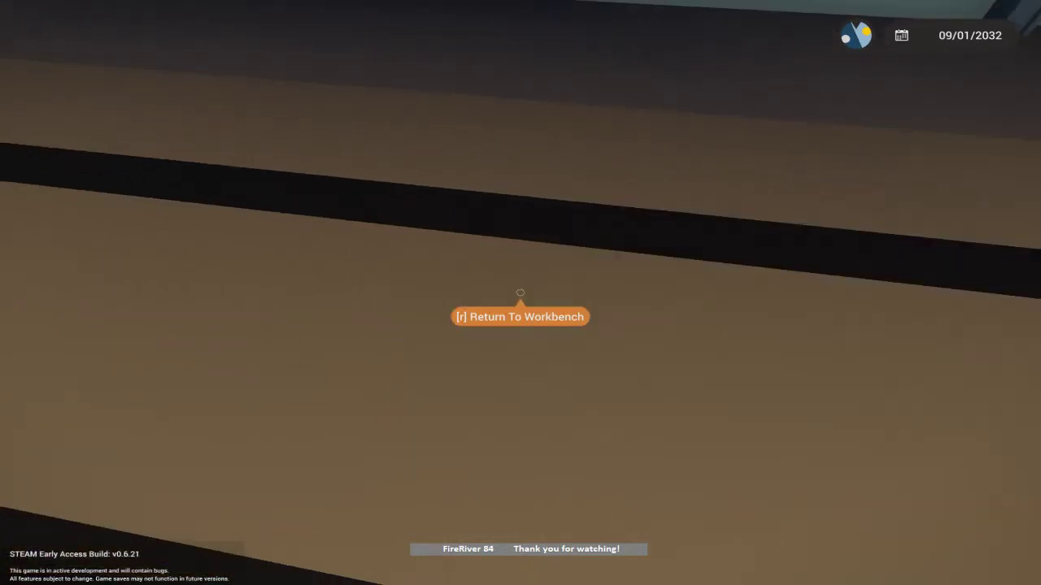
- Select the microcontroller on the vehicle and reopen it in the microcontroller editor
click(567, 21)
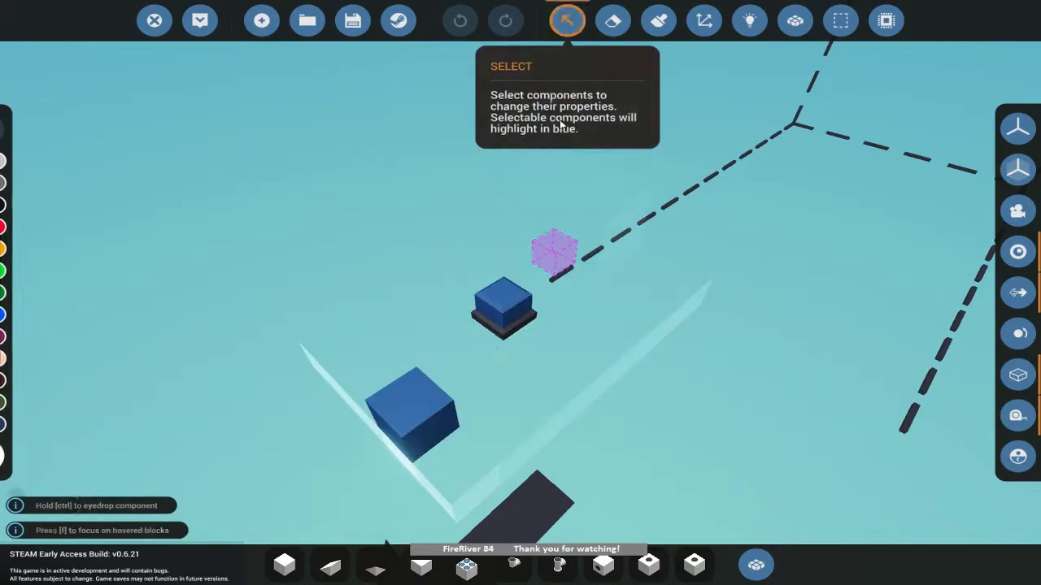
click(501, 303)
click(239, 66)
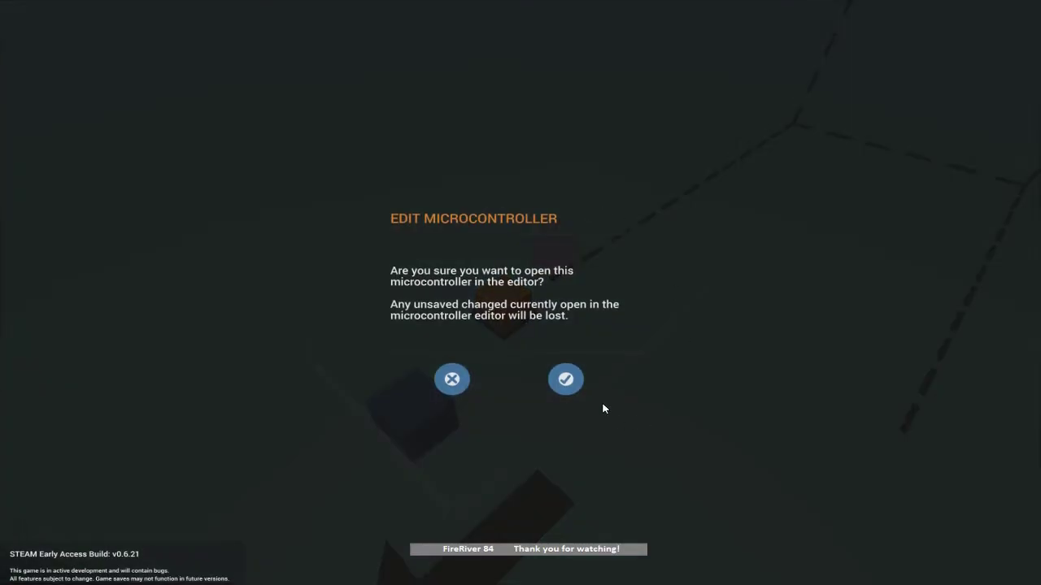
click(564, 379)
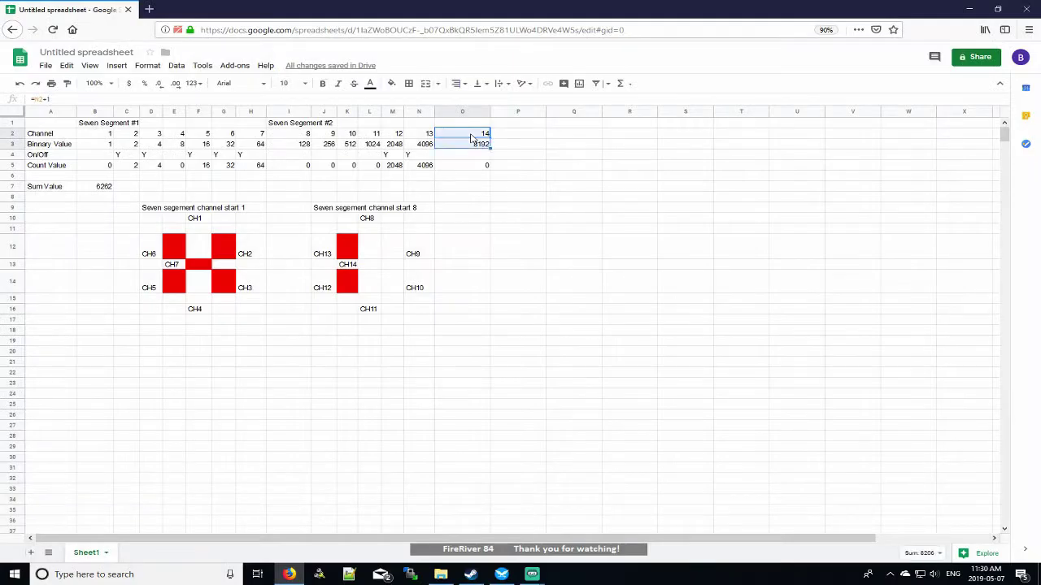
- In the Google Sheets spreadsheet, copy the channel and binary value formulas from O2:O3 across columns P to X
key(ctrl+c)
key(Right)
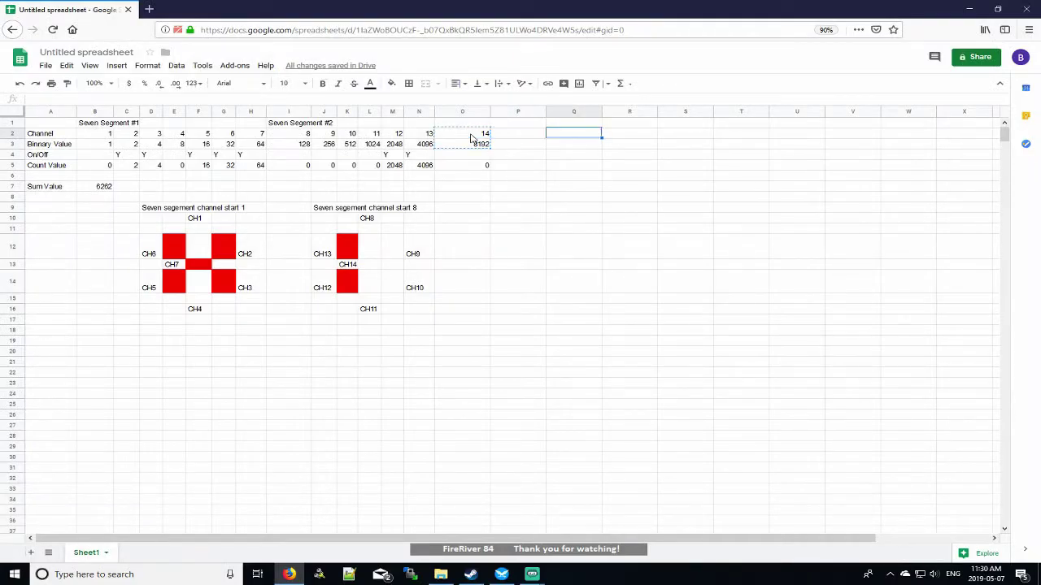
key(shift+Right)
key(shift+Right)
key(shift+Right)
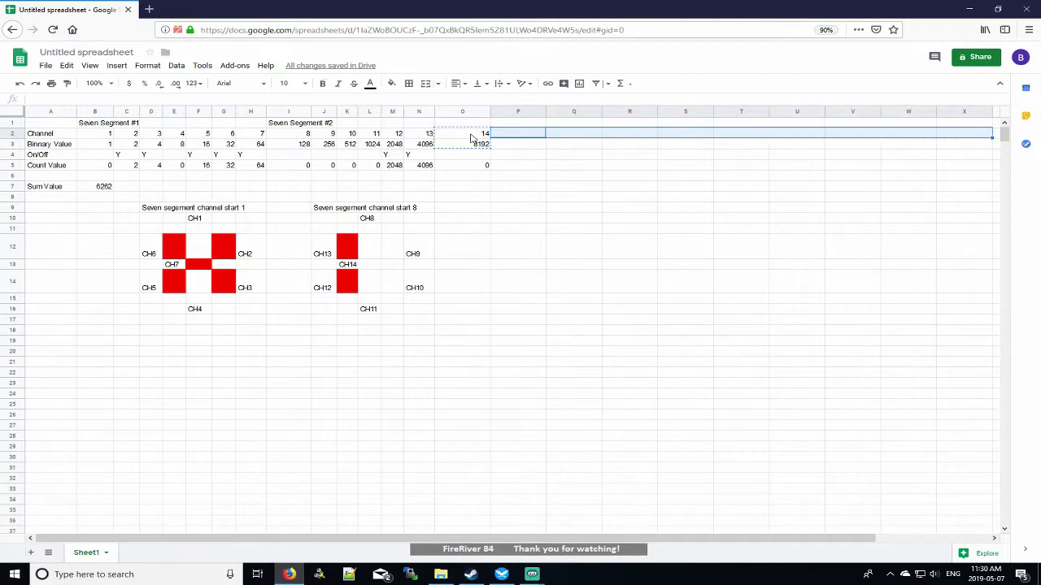
key(ctrl+v)
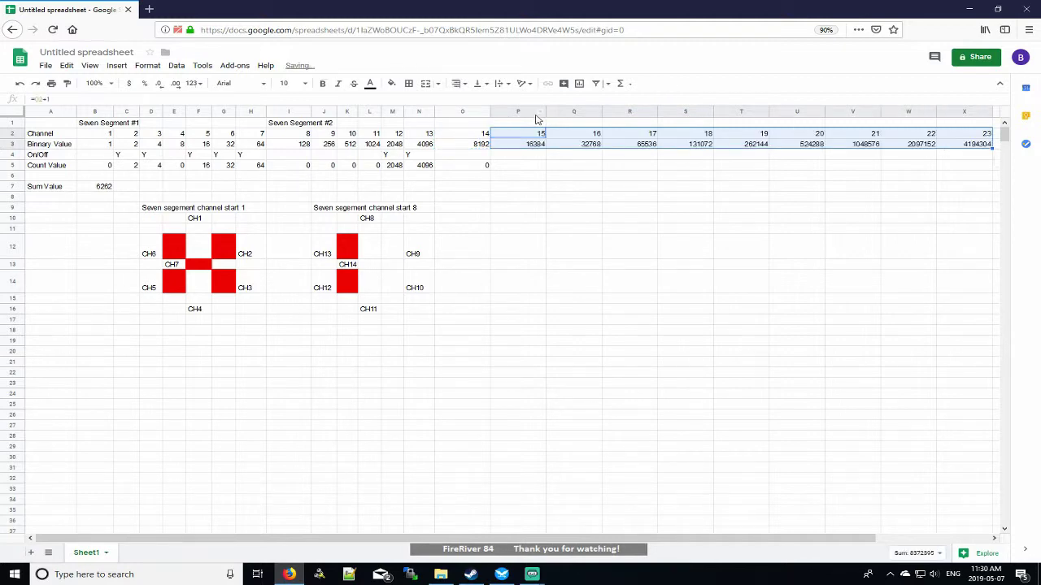
- Fit the widths of columns O through X to their contents
double_click(490, 112)
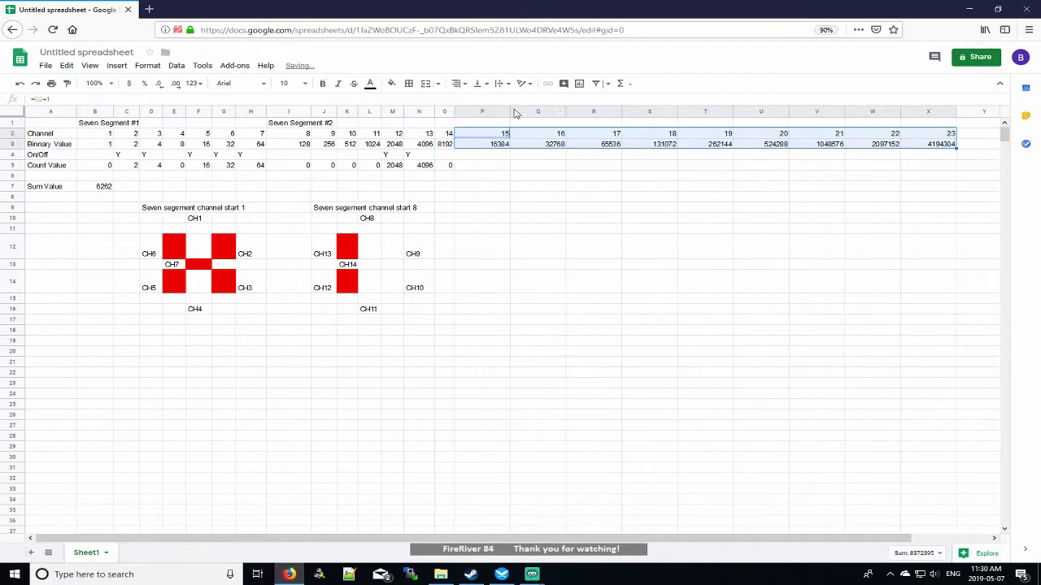
click(511, 112)
double_click(511, 110)
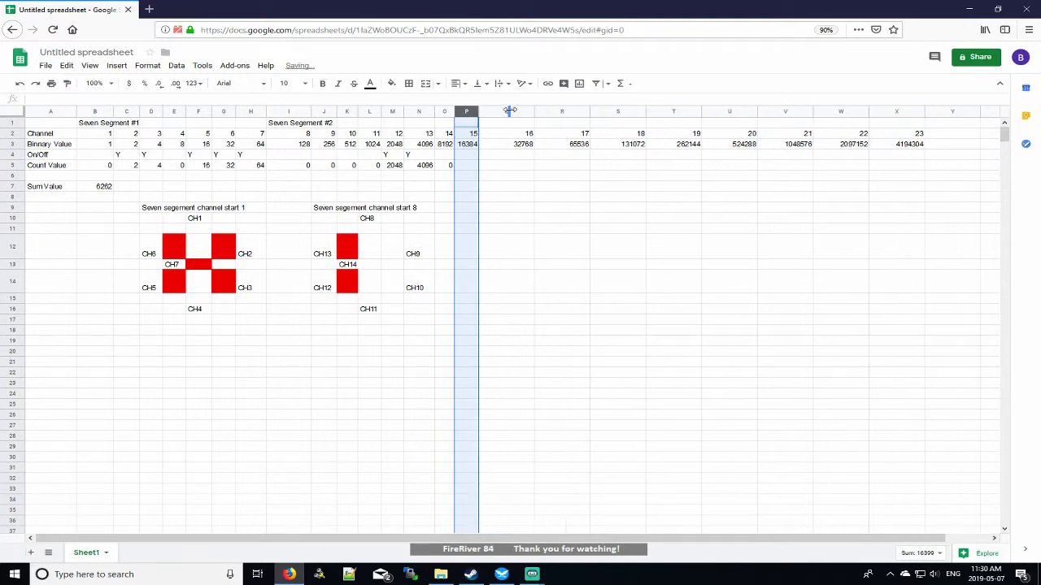
double_click(533, 110)
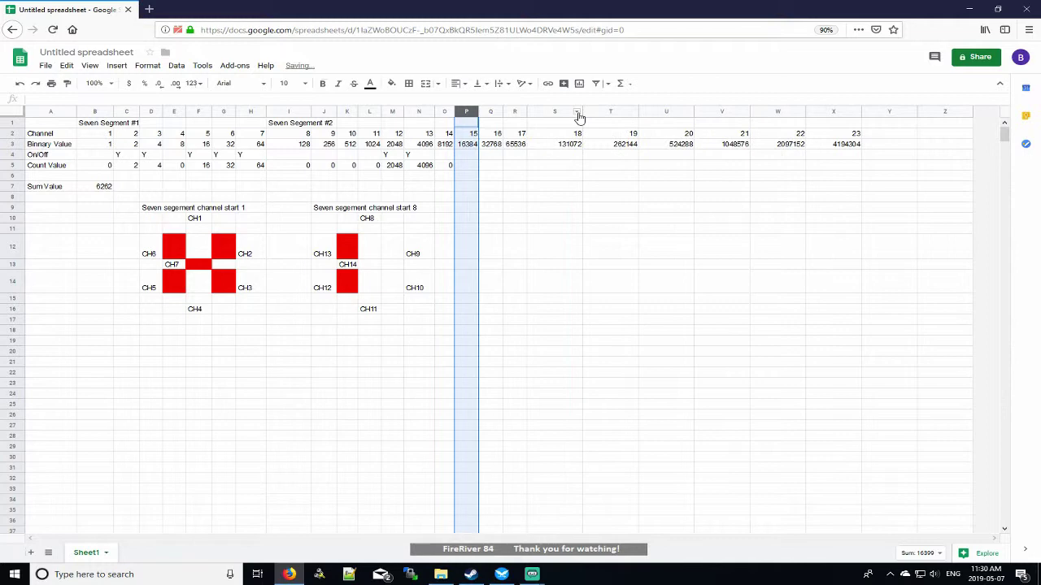
double_click(581, 111)
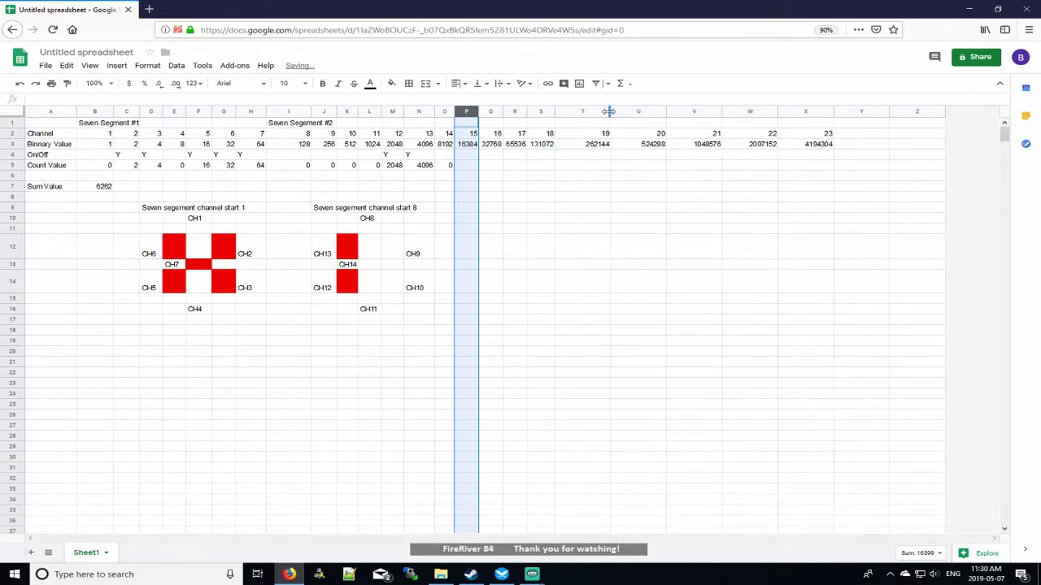
double_click(609, 110)
double_click(639, 112)
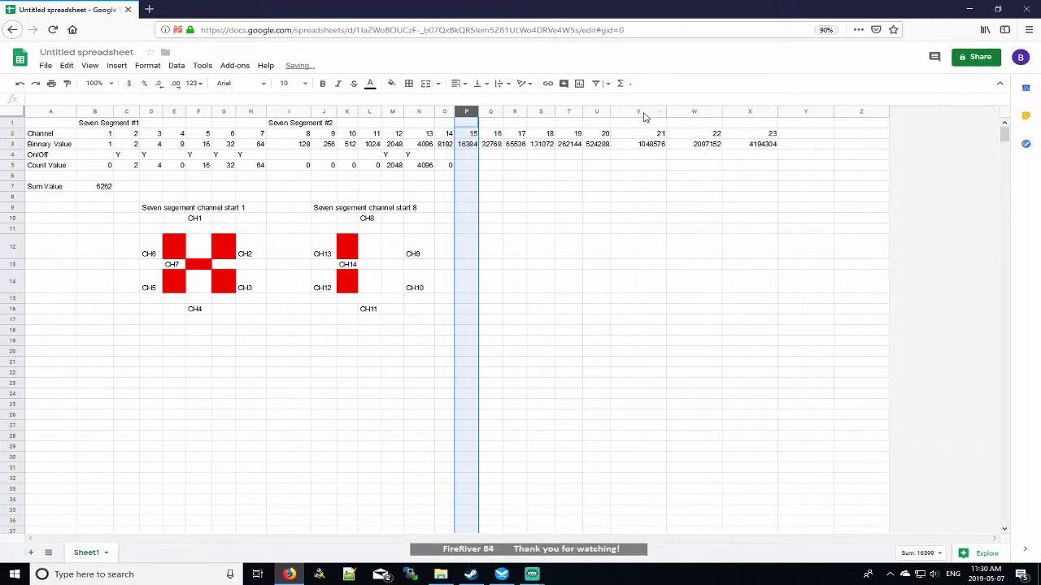
double_click(666, 111)
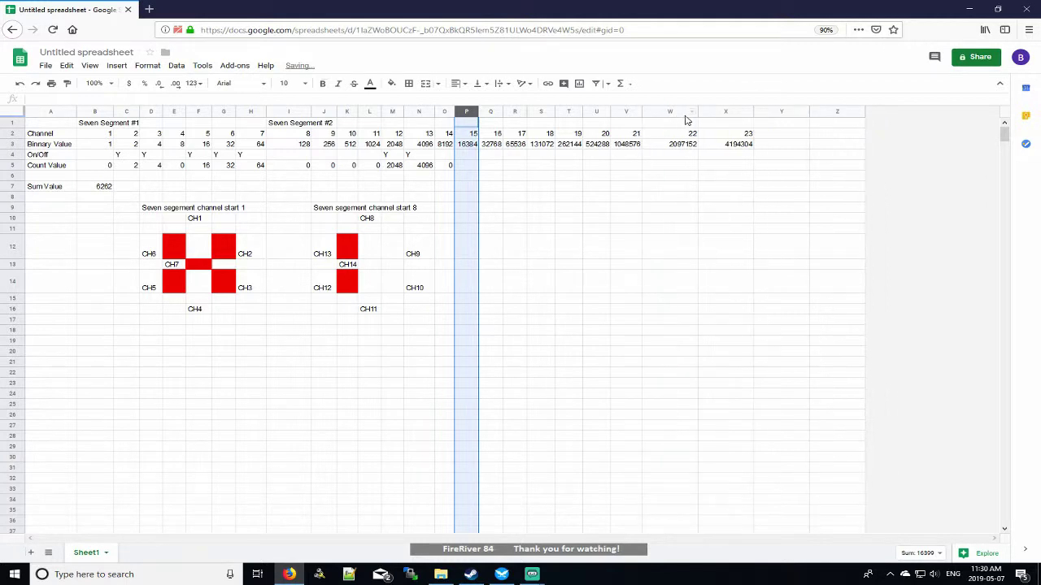
double_click(697, 112)
click(733, 116)
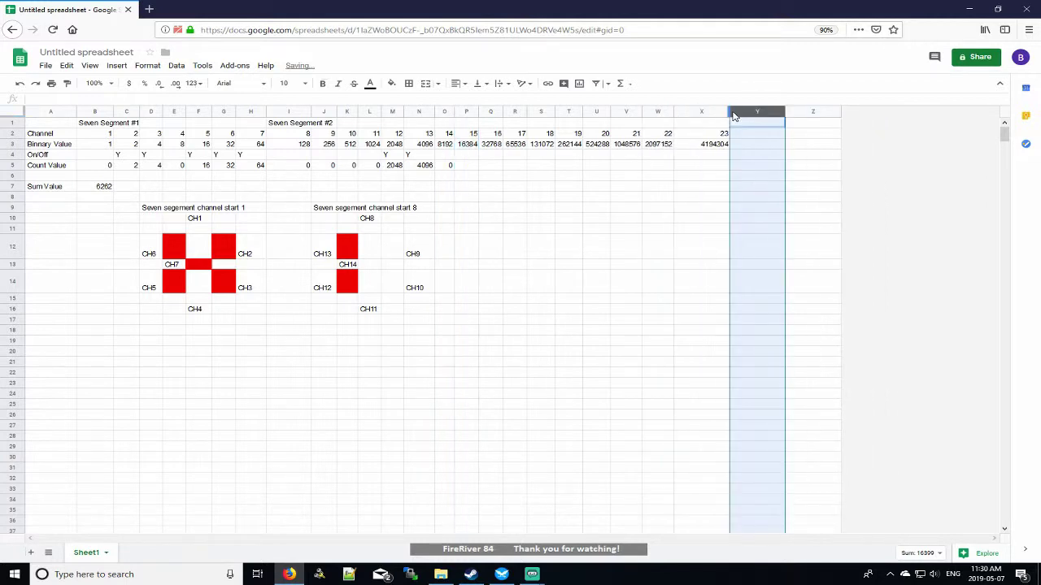
double_click(730, 111)
click(512, 167)
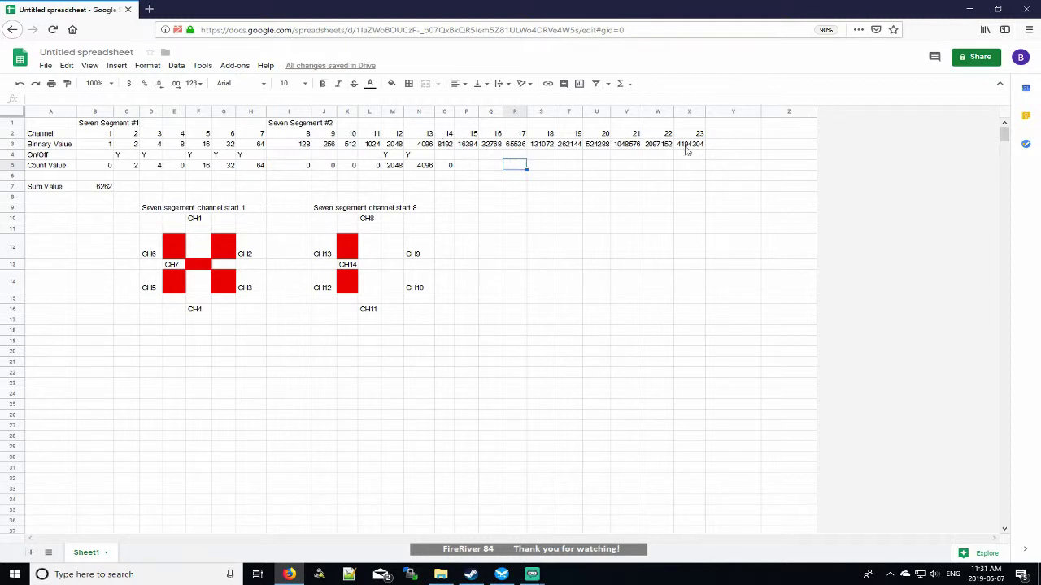
- Go through the On/Off cells for channels 14 to 21 one by one
click(449, 156)
click(472, 158)
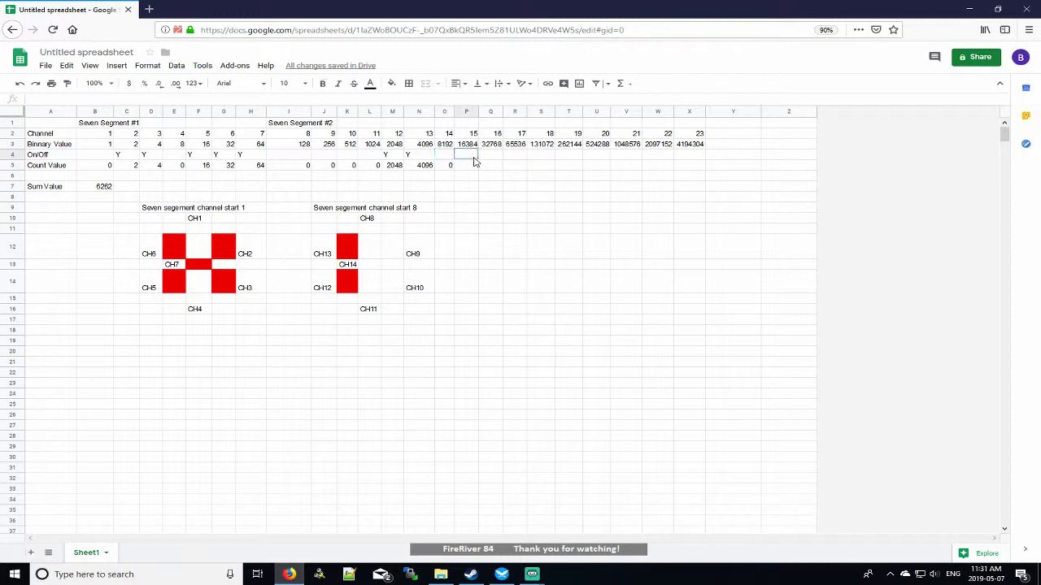
click(498, 157)
click(519, 157)
click(544, 156)
click(576, 158)
click(602, 158)
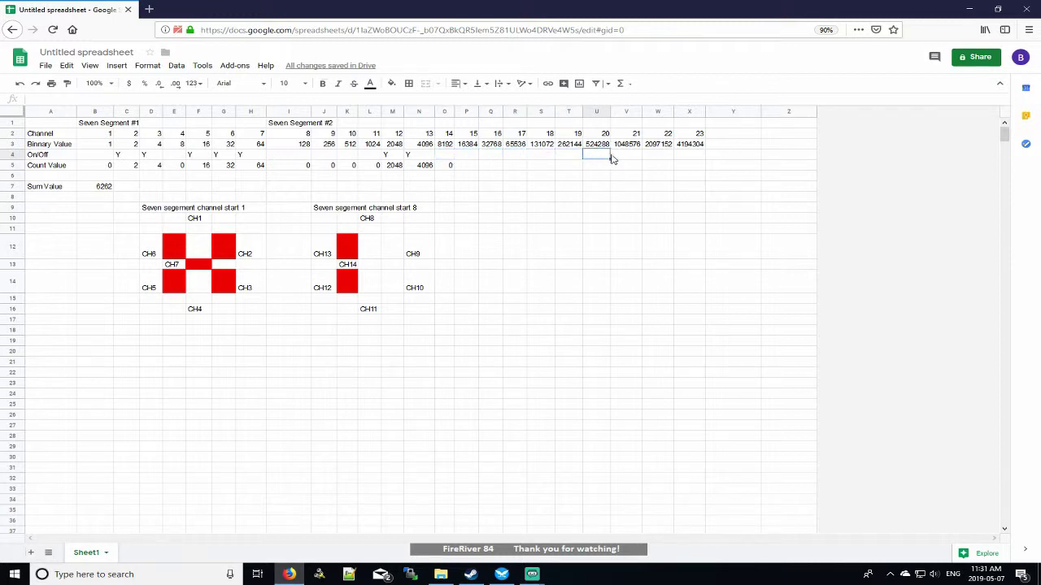
click(624, 159)
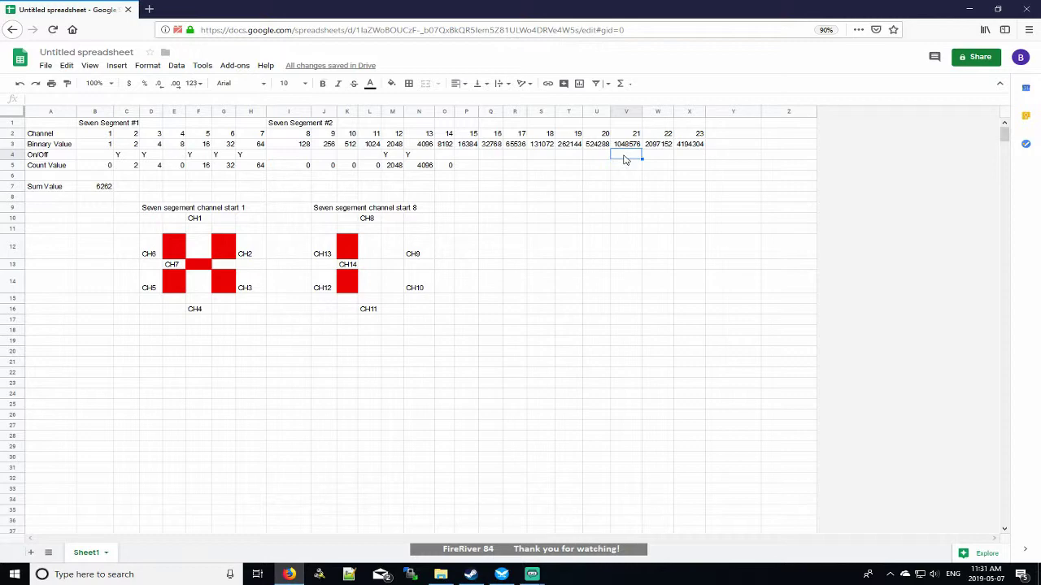
- Copy the channel and binary value formulas from W2:X3 into columns Y and Z, extending the table to channel 25
click(665, 135)
key(shift+Down)
key(shift+Right)
key(ctrl+c)
key(Right)
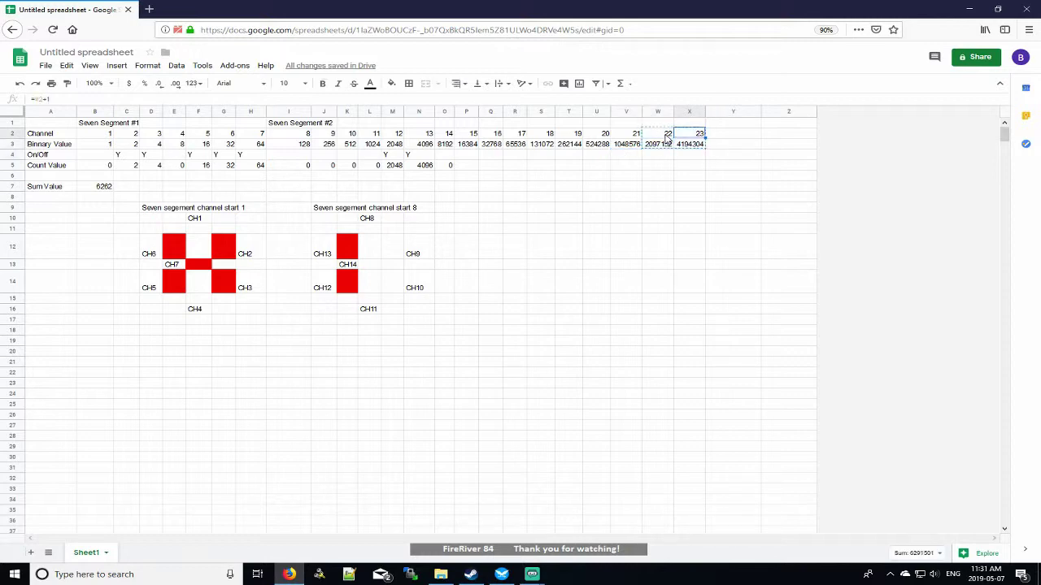
key(Down)
key(Up)
key(Right)
key(Right)
key(ctrl+v)
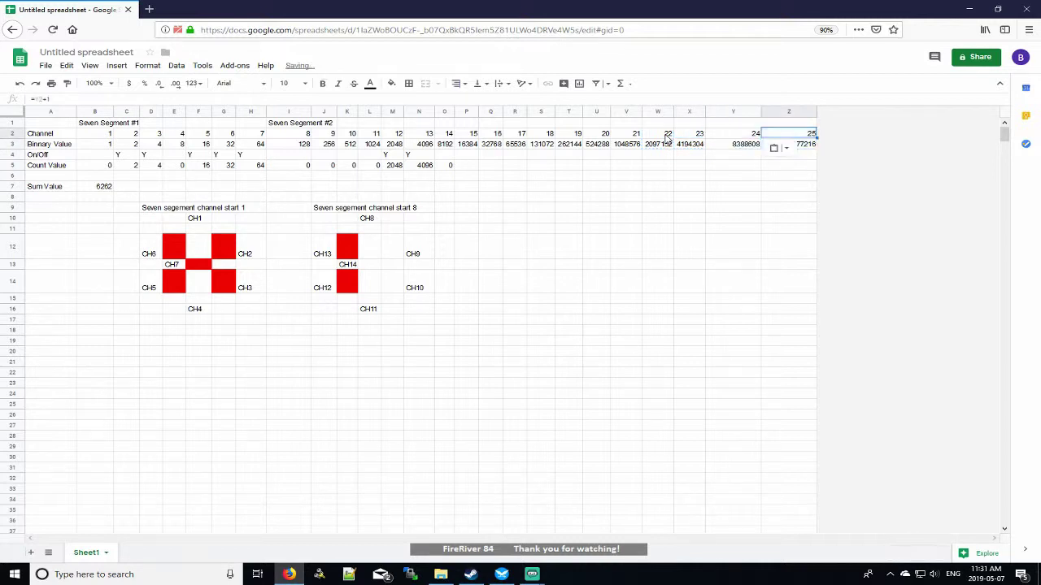
click(721, 177)
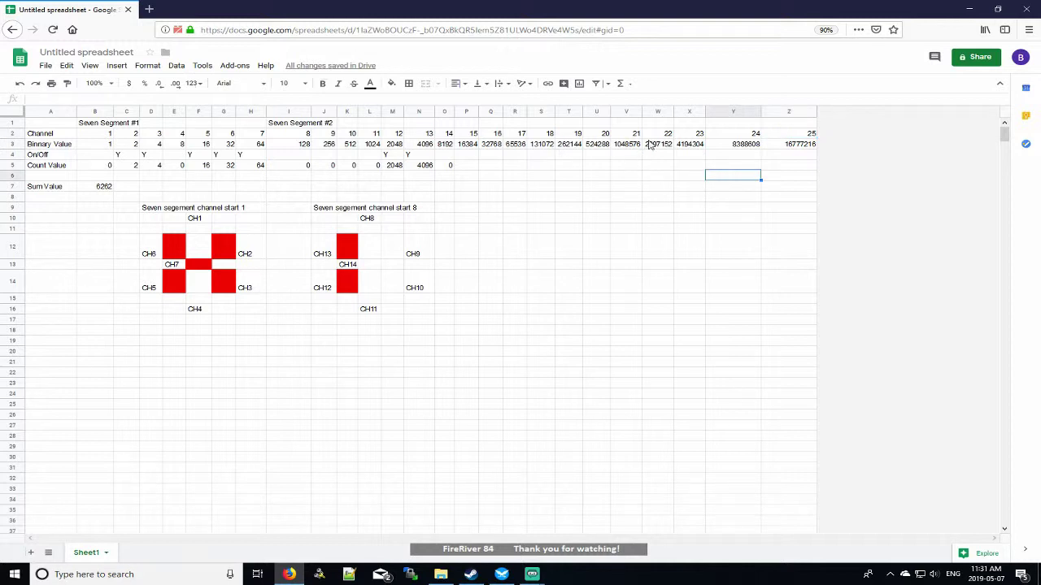
- Examine the formulas in the Binary Value row from channel 1 to channel 6
click(517, 176)
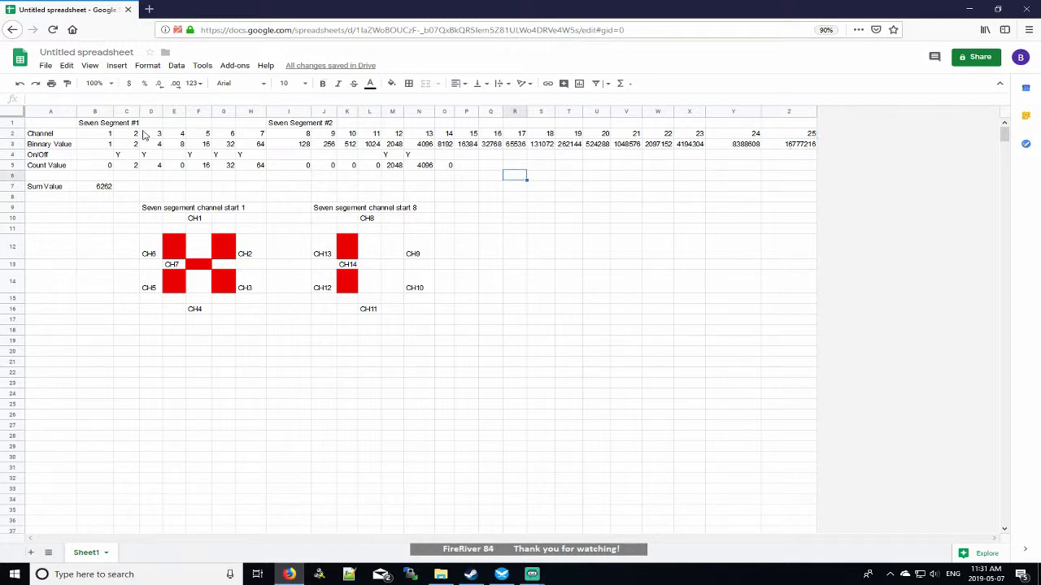
click(111, 146)
key(Right)
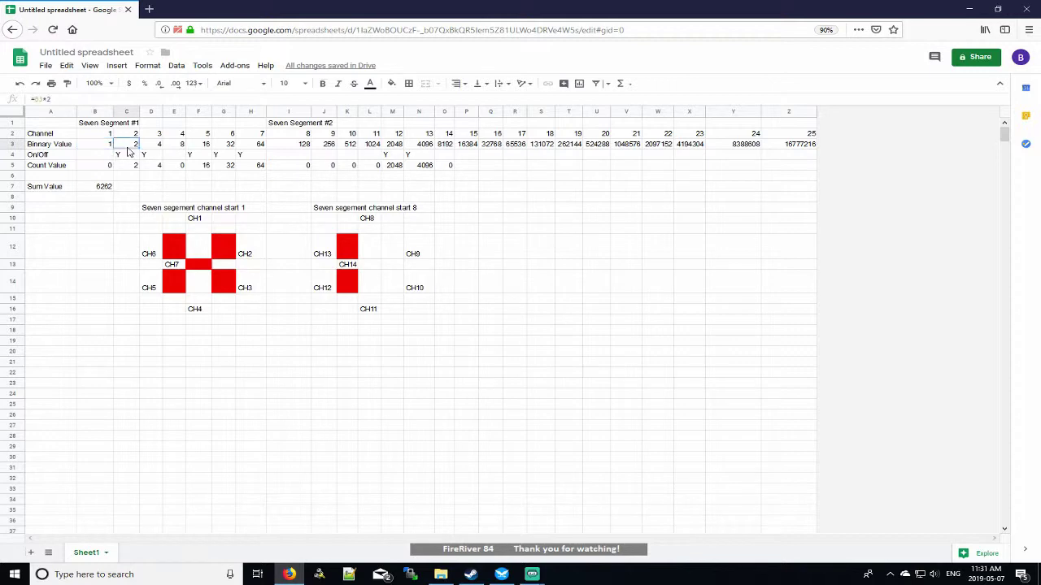
key(Right)
key(Right)
key(Right)
key(Right)
key(Right)
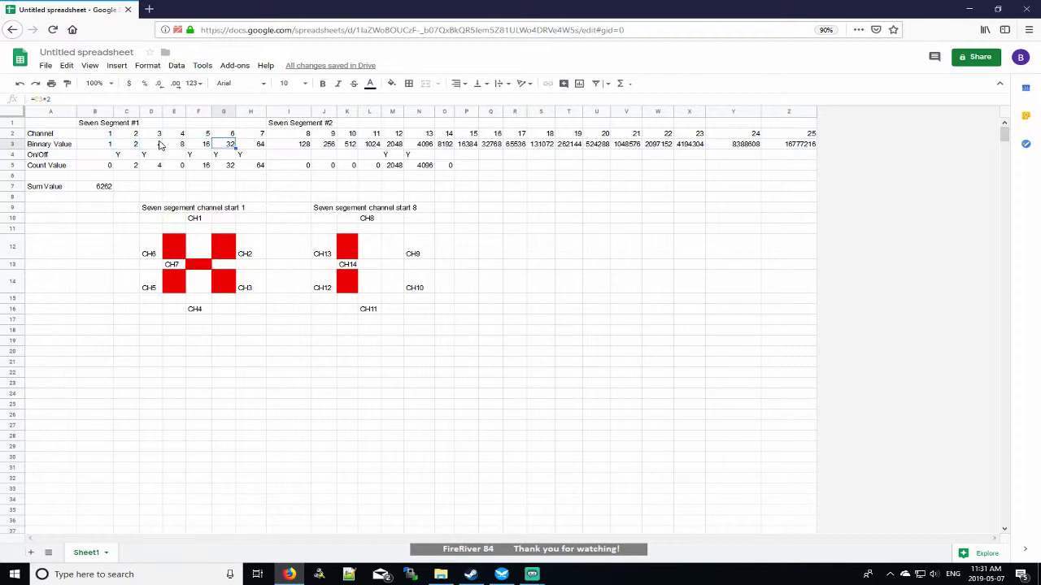
- Examine the entries in the Channel row from channel 1 to channel 18
click(105, 133)
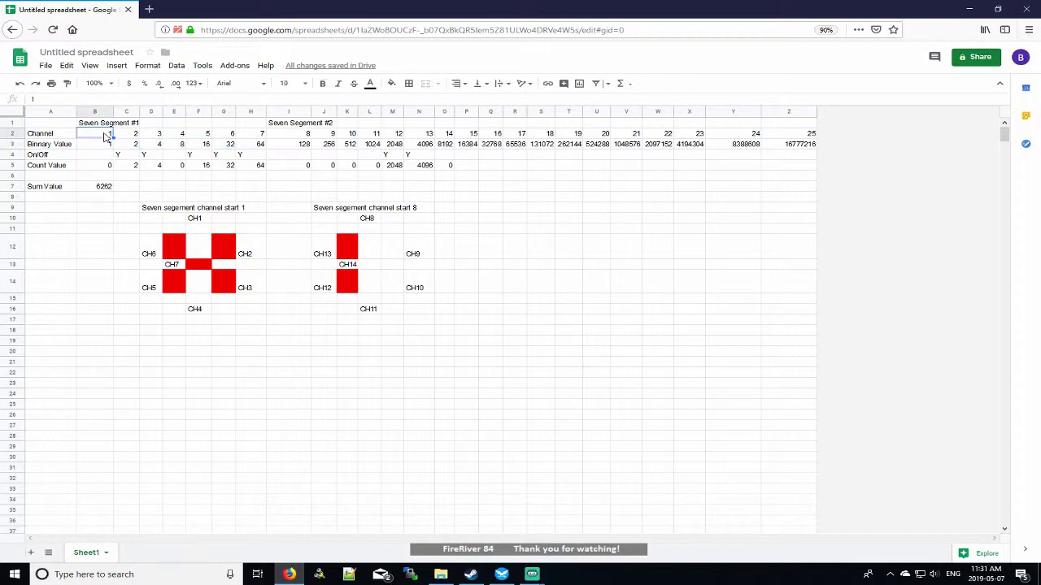
key(Right)
key(Right)
key(Right)
key(Right)
key(Right)
key(Right)
key(Right)
key(Right)
key(Right)
key(Right)
key(Right)
key(Right)
key(Right)
key(Right)
key(Right)
key(Right)
key(Right)
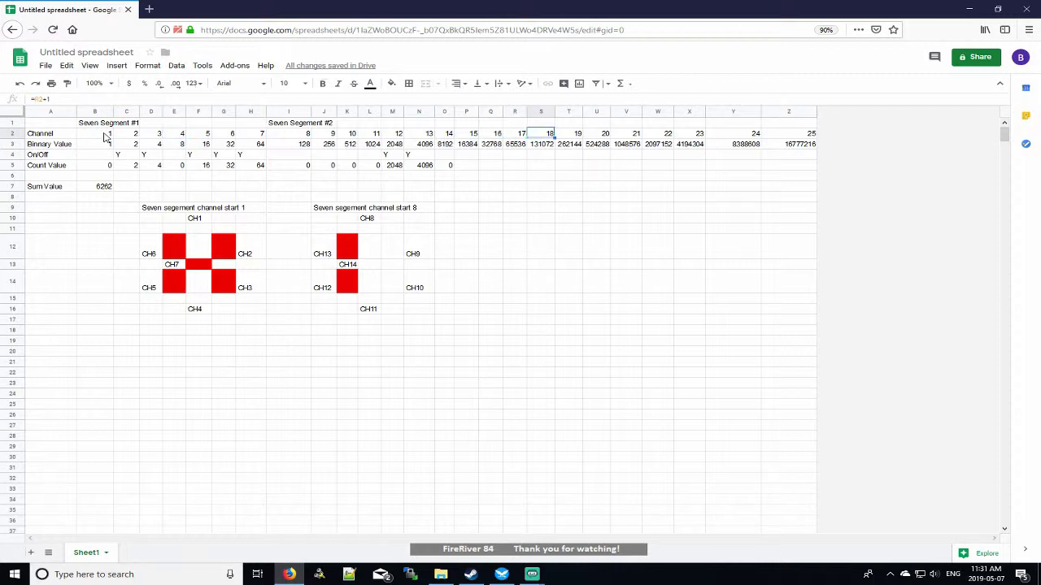